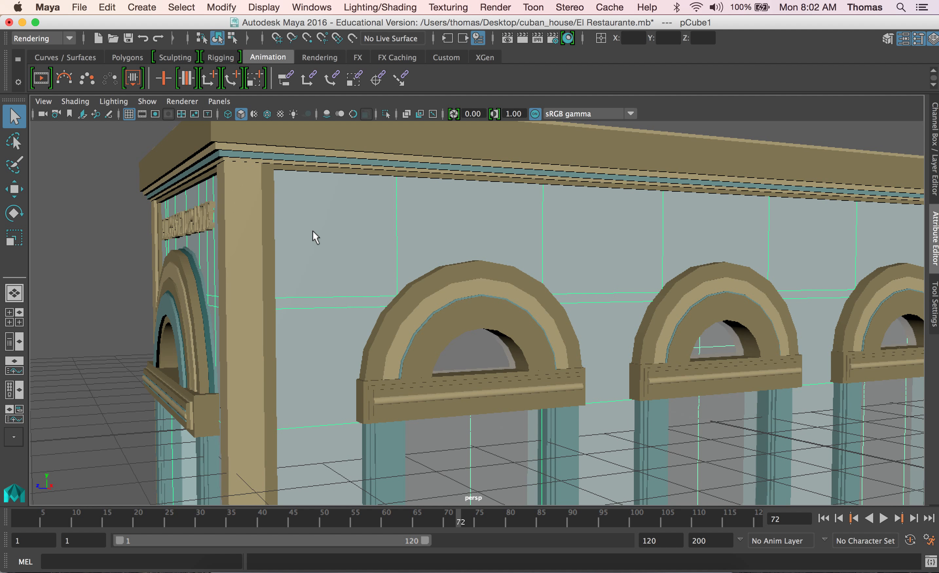
Step: Select and examine the trim pieces forming the pillar at the building's front corner
click(261, 230)
click(268, 212)
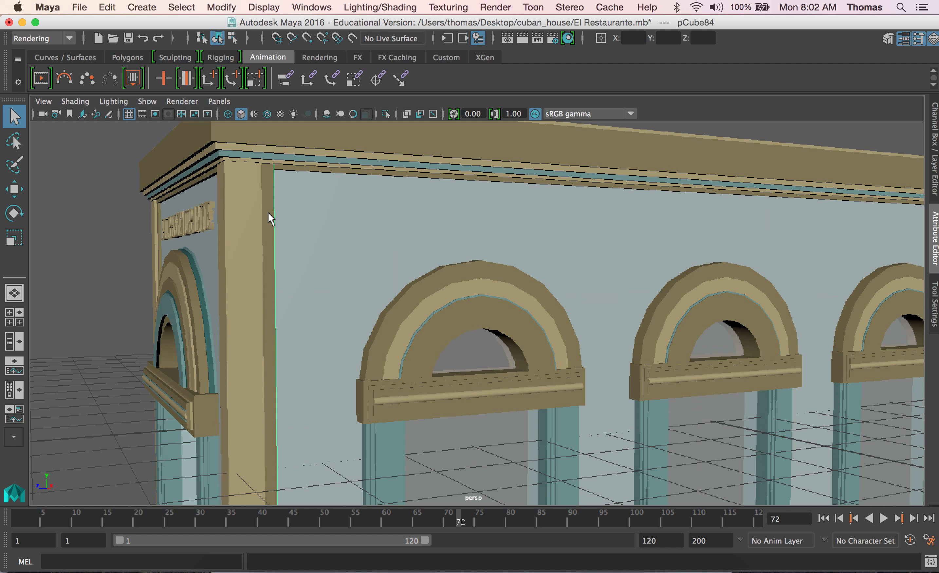
alt+drag(248, 229, 124, 282)
alt+middle_drag(123, 282, 291, 269)
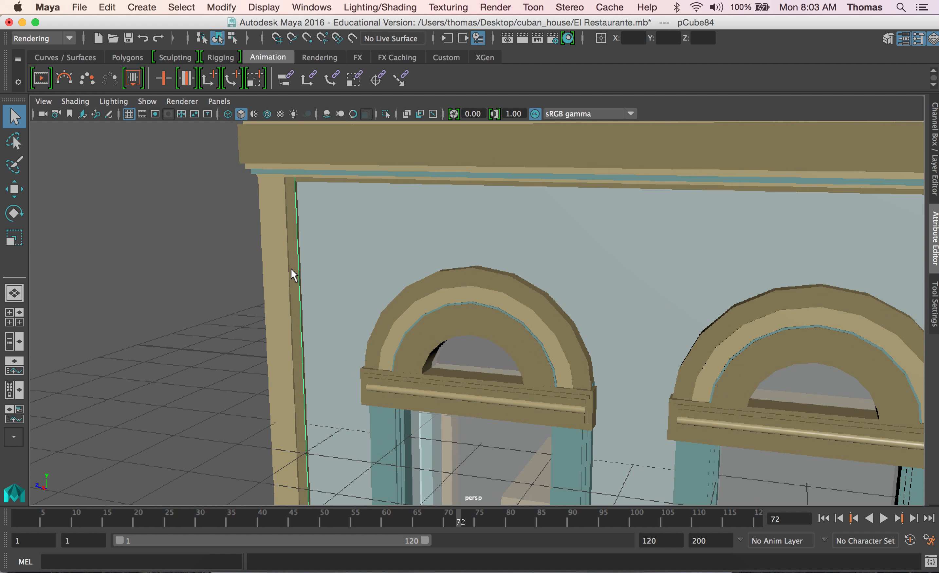
click(282, 270)
alt+right_drag(278, 289, 3, 283)
Step: Create a polygon cube and move it out of the building onto the empty ground beside it
key(space)
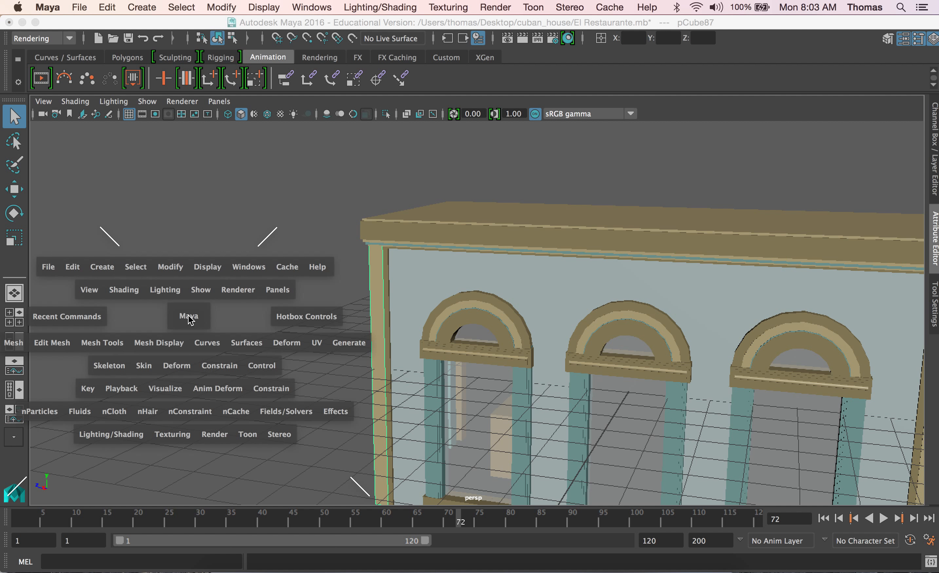
click(112, 271)
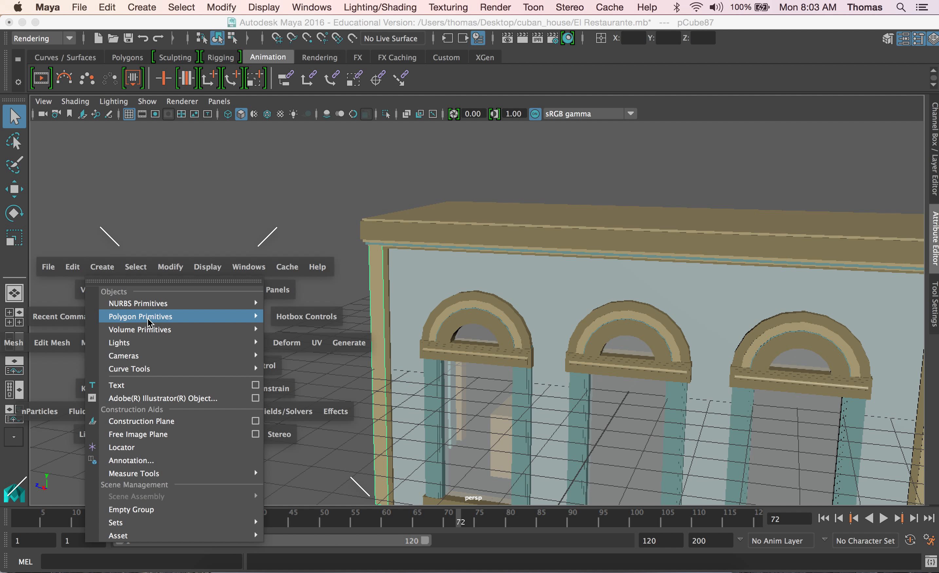
mouse_move(150, 324)
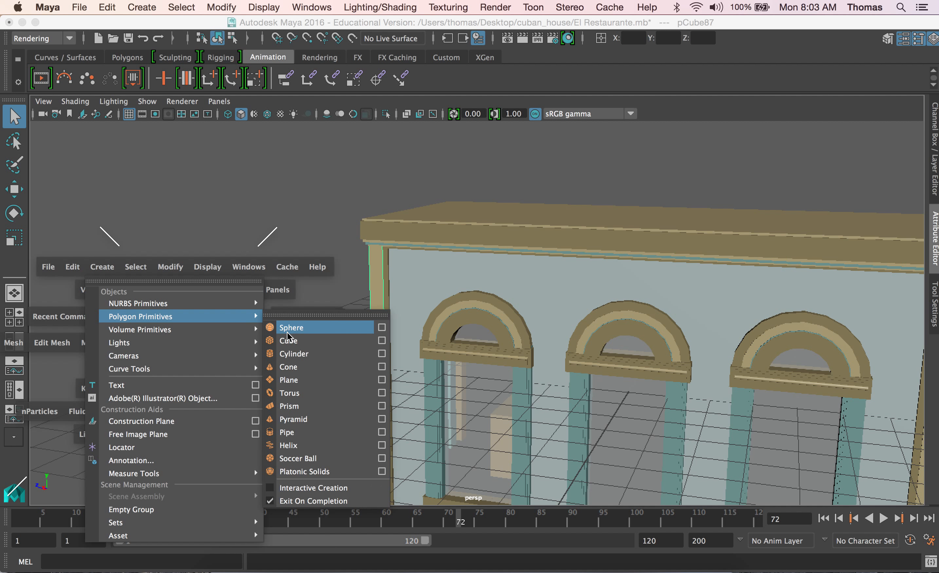
click(289, 341)
scroll(469, 376, down, 6)
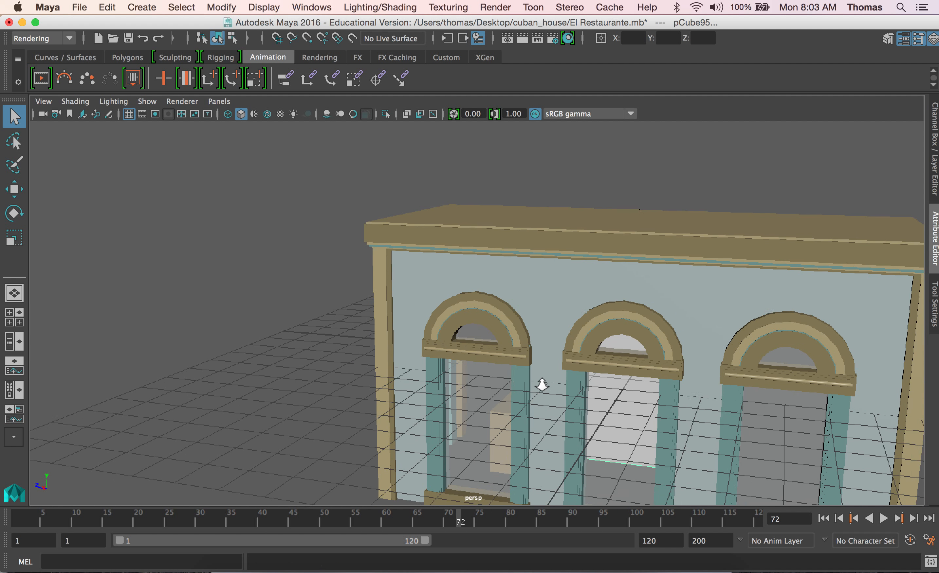
key(w)
drag(522, 340, 157, 326)
alt+right_drag(157, 326, 409, 339)
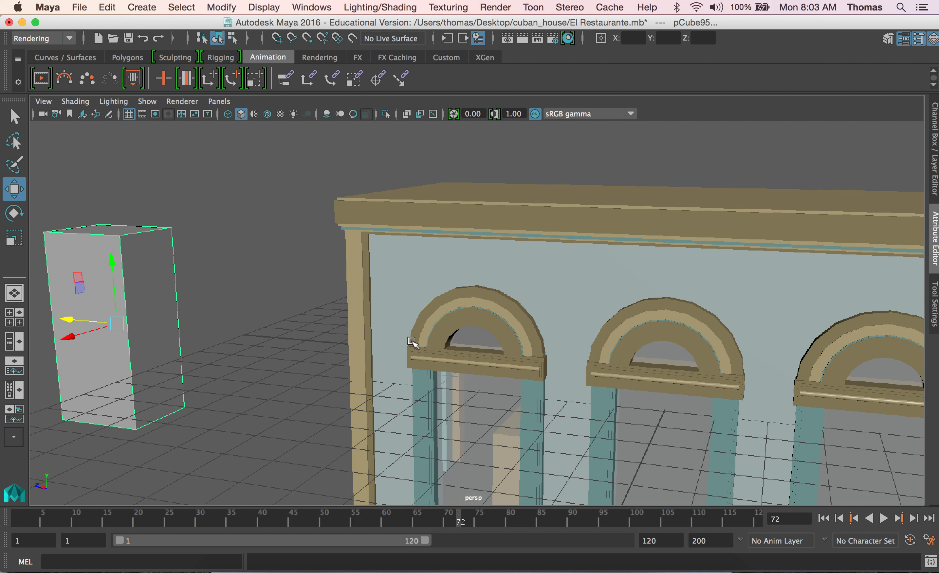
alt+middle_drag(205, 299, 384, 302)
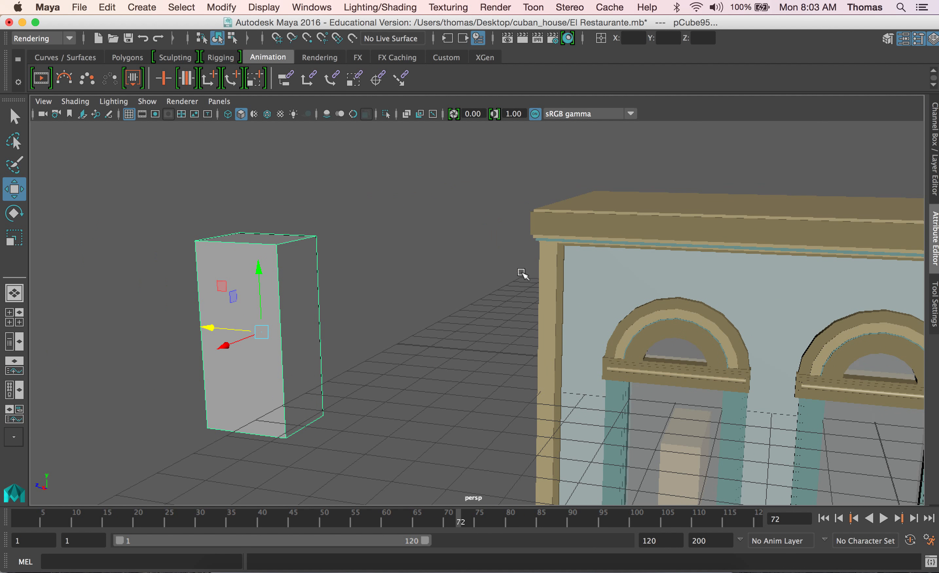
Step: Select the corner pillar and the arch pieces above the first side window to examine how they are built
click(632, 268)
click(554, 268)
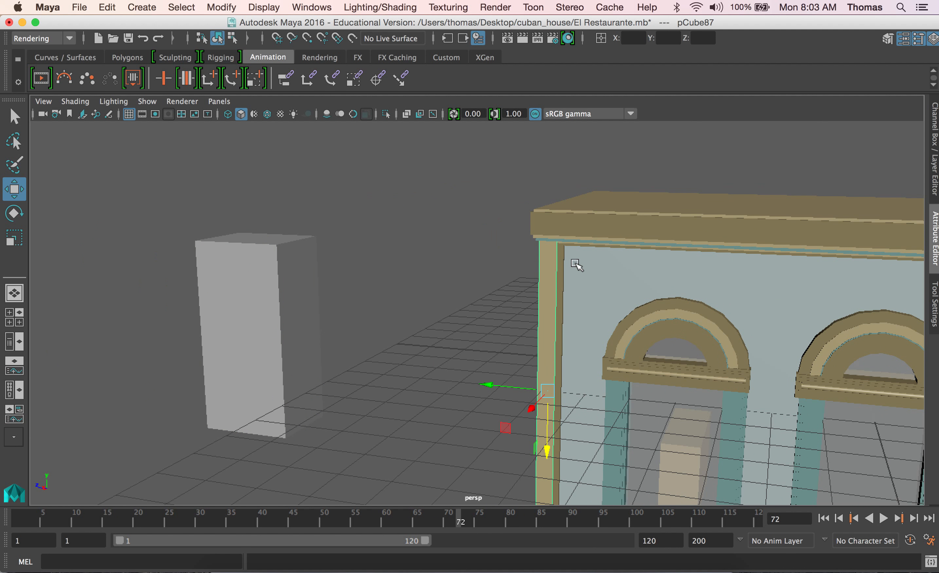
click(682, 311)
click(674, 311)
click(670, 330)
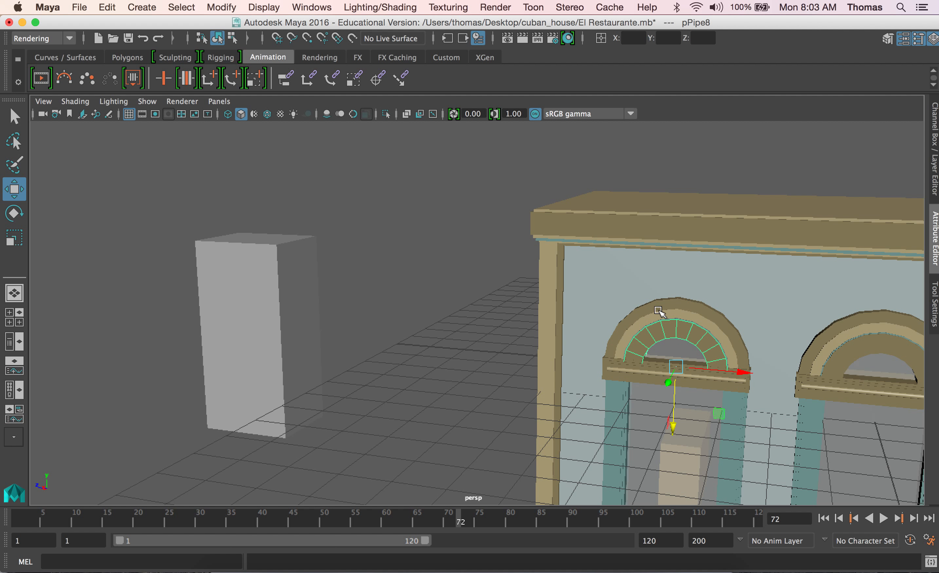
Step: Insert two vertical edge loops on the separate cube, each close to one of its side edges
click(287, 302)
alt+drag(243, 318, 362, 276)
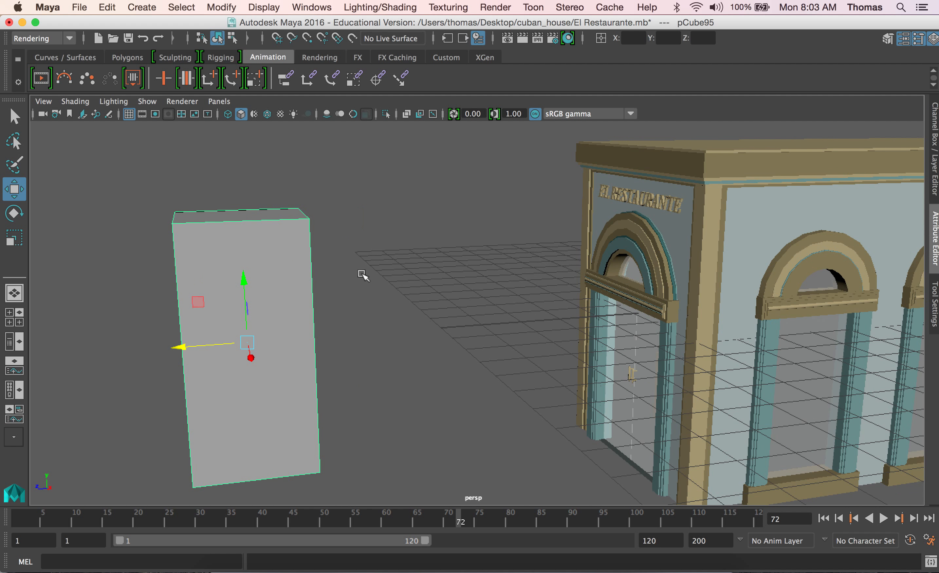
shift+right_click(211, 260)
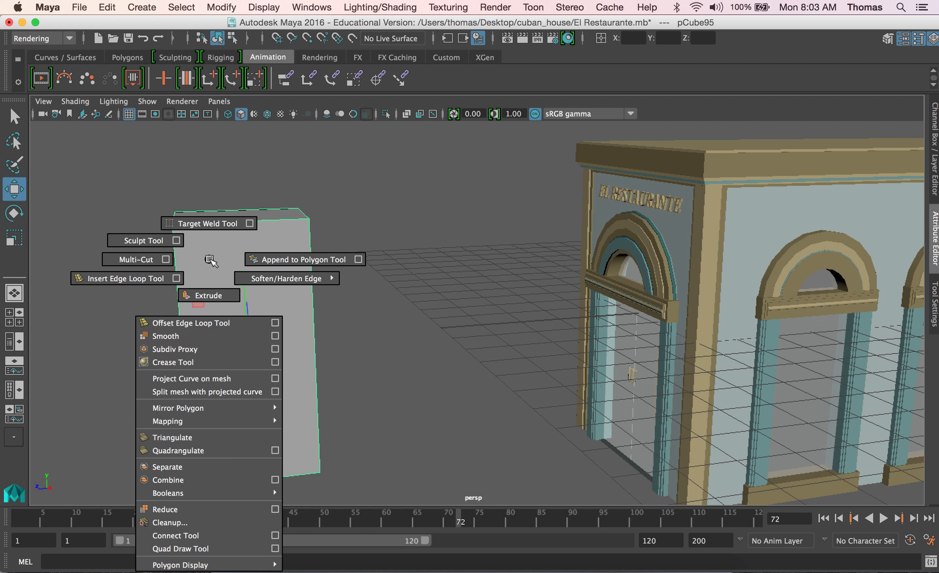
shift+right_drag(211, 260, 114, 280)
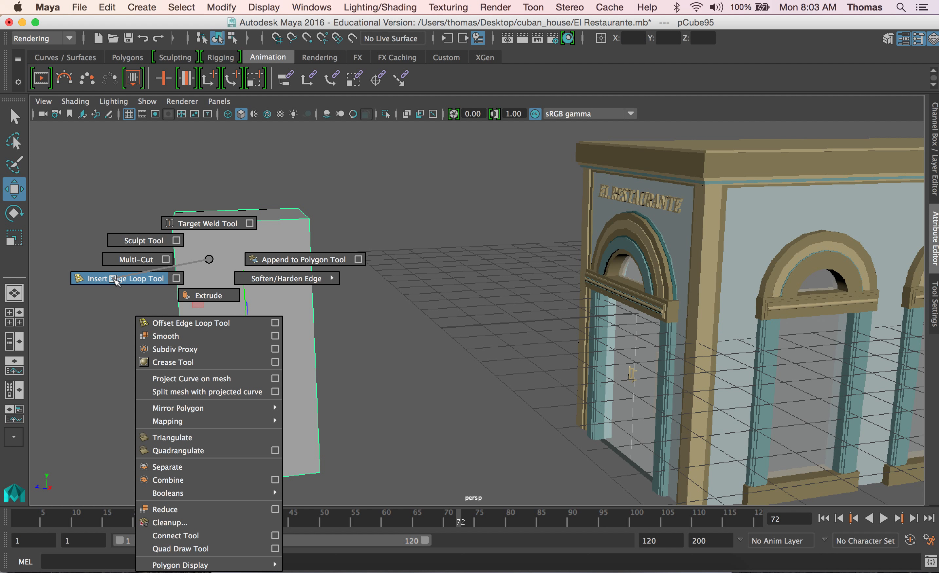
shift+right_drag(113, 280, 114, 280)
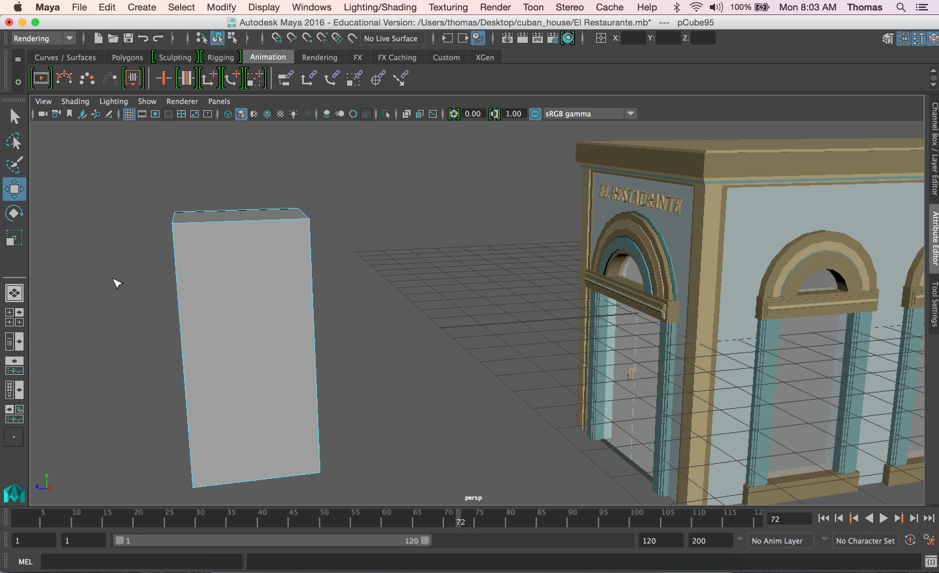
click(297, 225)
alt+drag(44, 282, 152, 274)
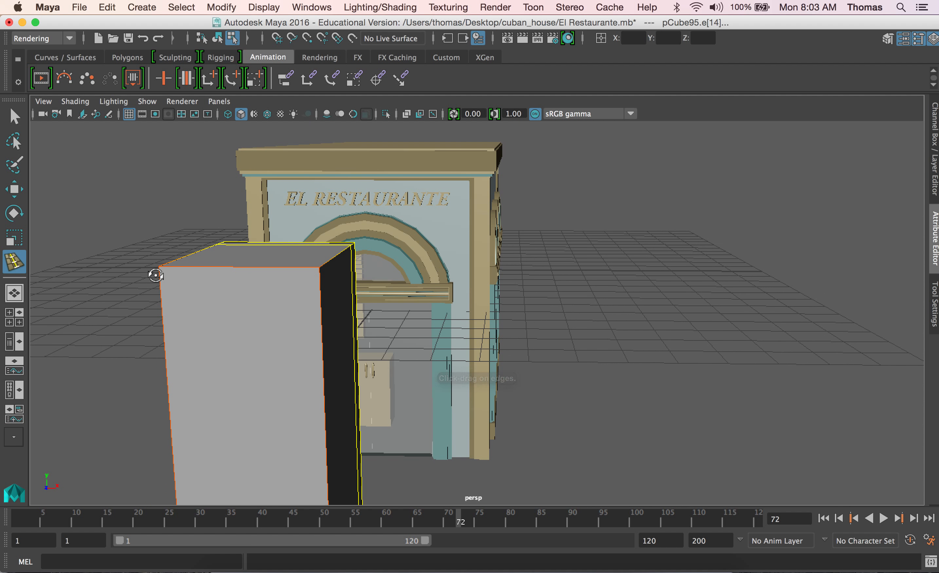
click(185, 270)
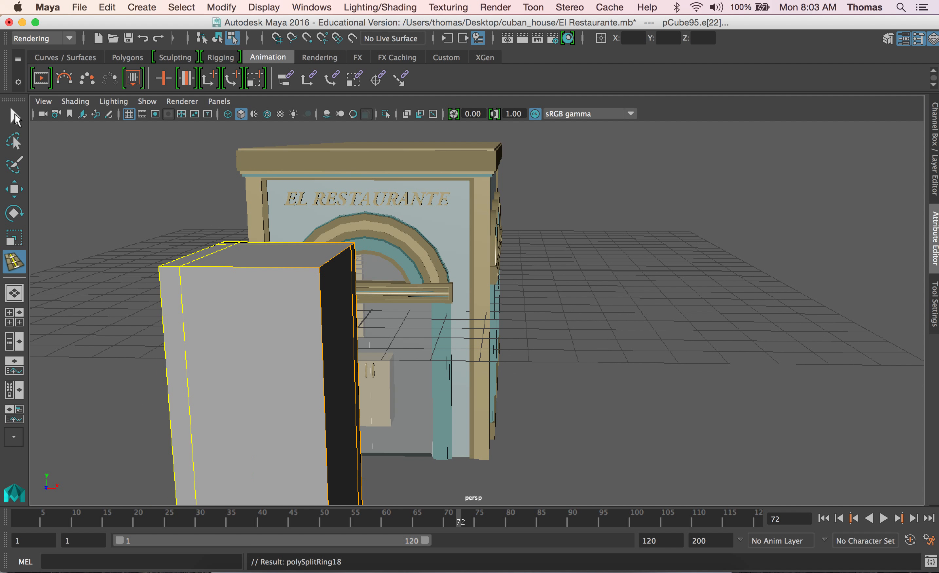
key(q)
Step: Extrude the cube's two large adjacent side faces outward with a Local Translate Z of 0.485
alt+drag(199, 299, 875, 313)
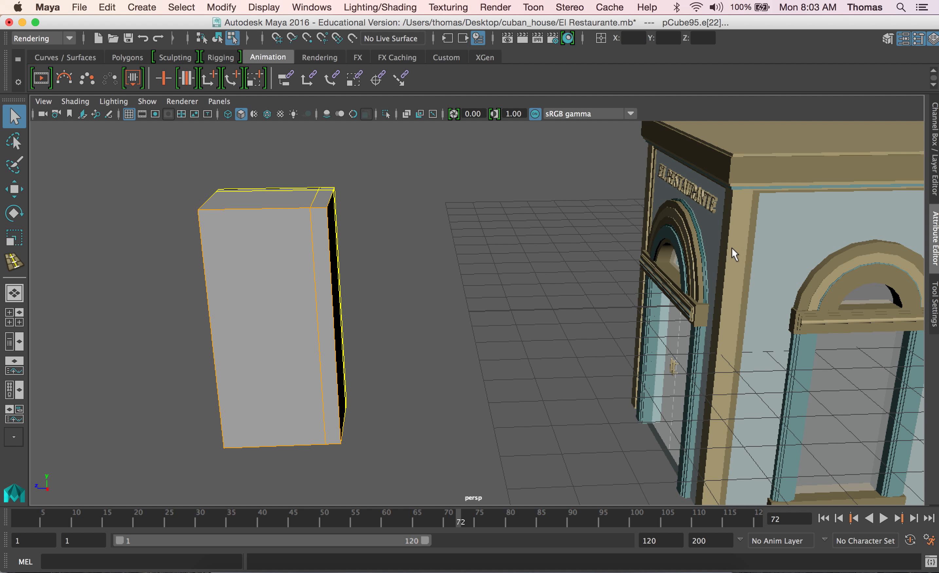
right_drag(296, 262, 289, 251)
click(285, 271)
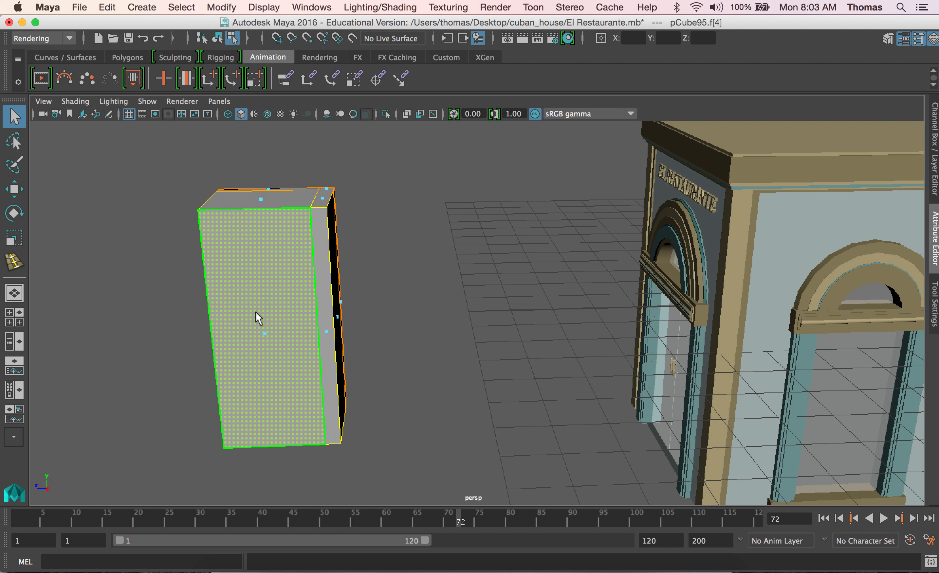
alt+drag(241, 339, 195, 377)
shift+click(254, 327)
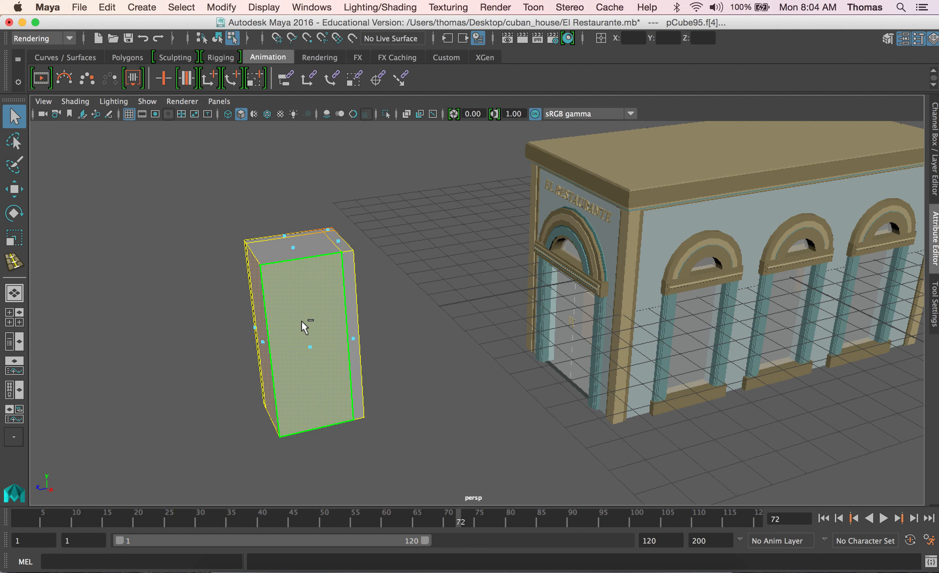
shift+right_drag(301, 319, 305, 355)
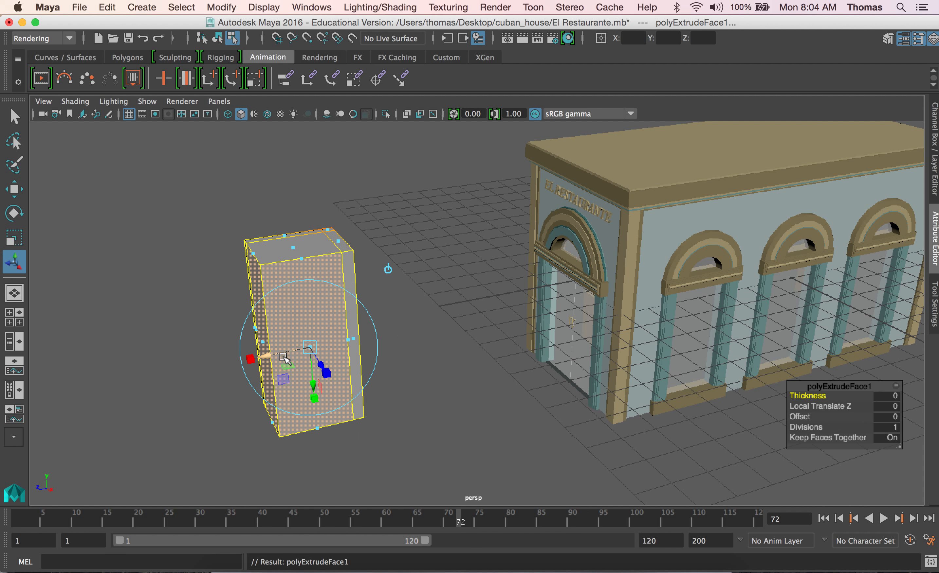
drag(267, 356, 313, 371)
alt+drag(241, 343, 316, 367)
right_drag(316, 367, 347, 252)
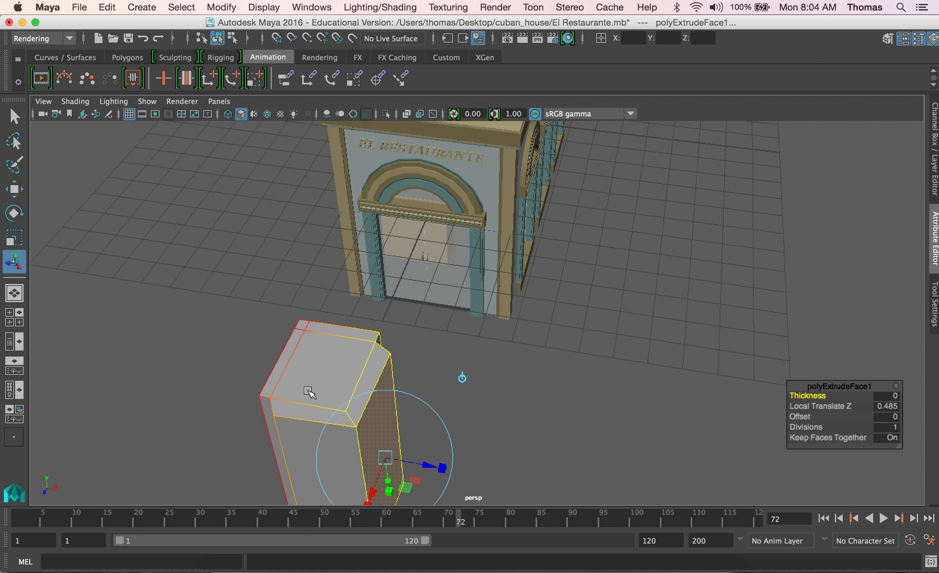
Step: Return to whole-object selection and delete the extruded cube beside the building
click(505, 270)
alt+drag(423, 381, 281, 331)
click(279, 306)
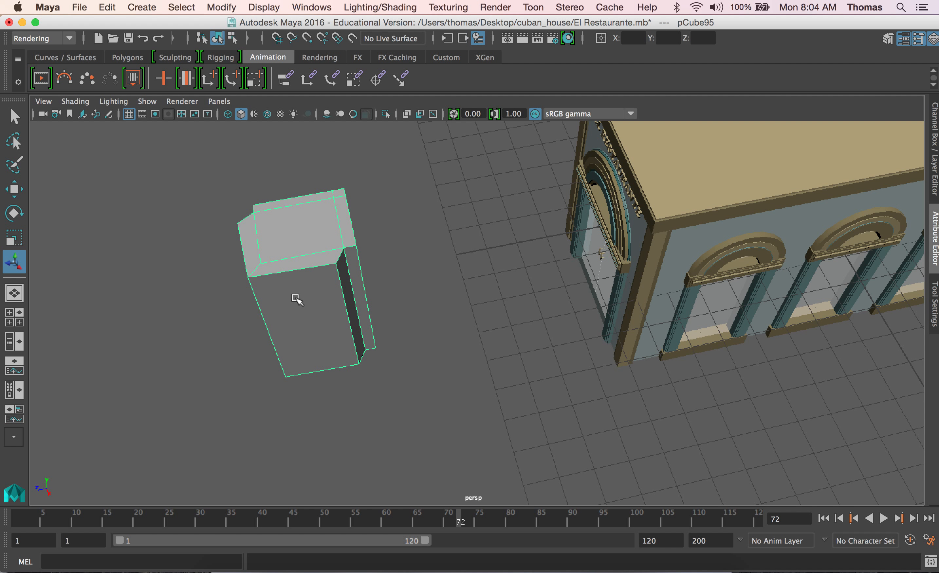
alt+drag(318, 307, 313, 255)
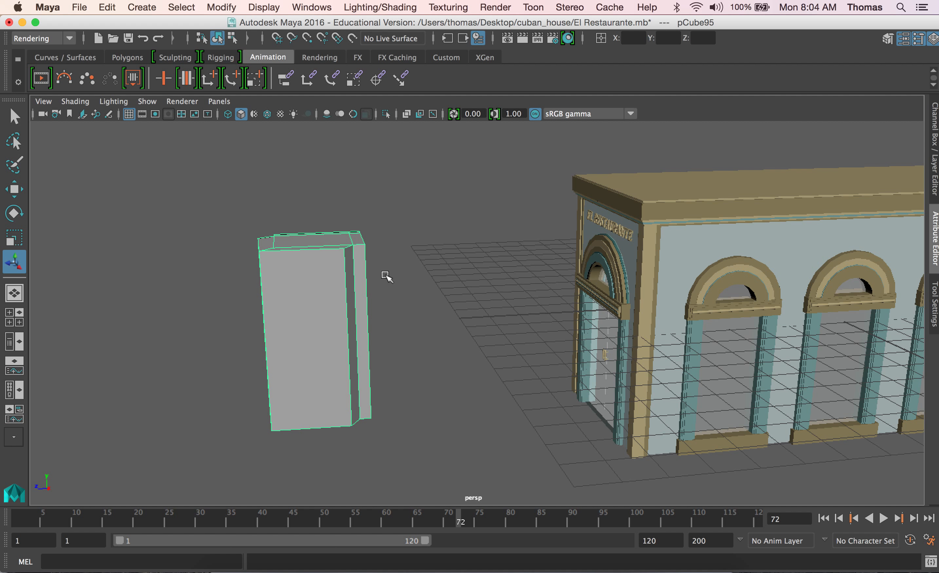
right_drag(343, 281, 340, 276)
key(Delete)
Step: Examine the building's wall mesh, entrance door and side window pieces by selecting them from several angles
alt+middle_drag(469, 229, 348, 211)
alt+drag(348, 212, 424, 189)
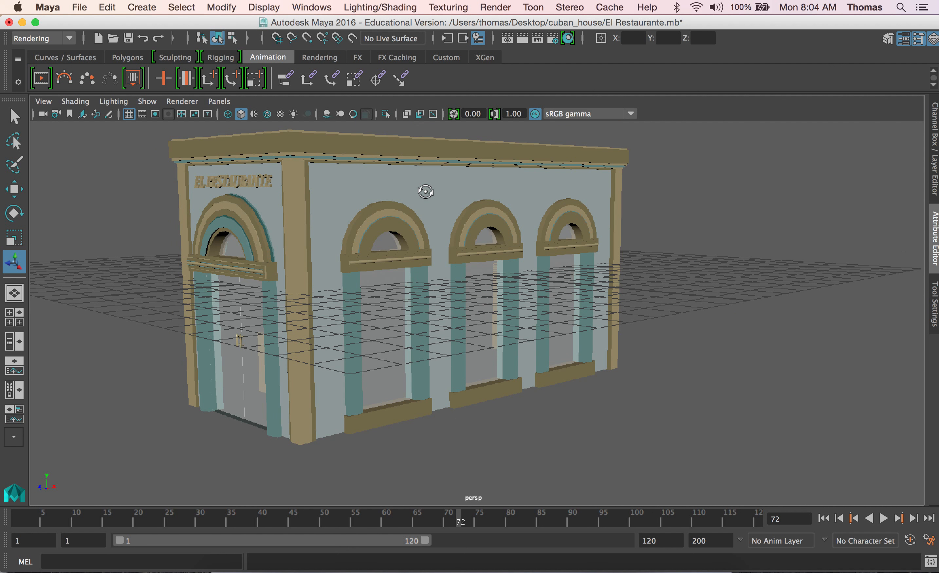
click(424, 190)
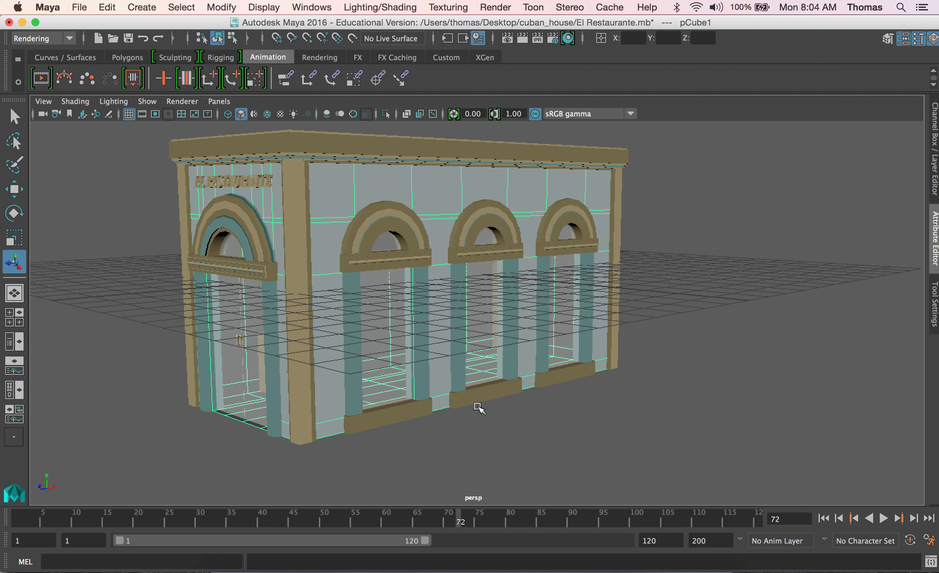
alt+drag(478, 404, 304, 415)
right_drag(244, 215, 308, 234)
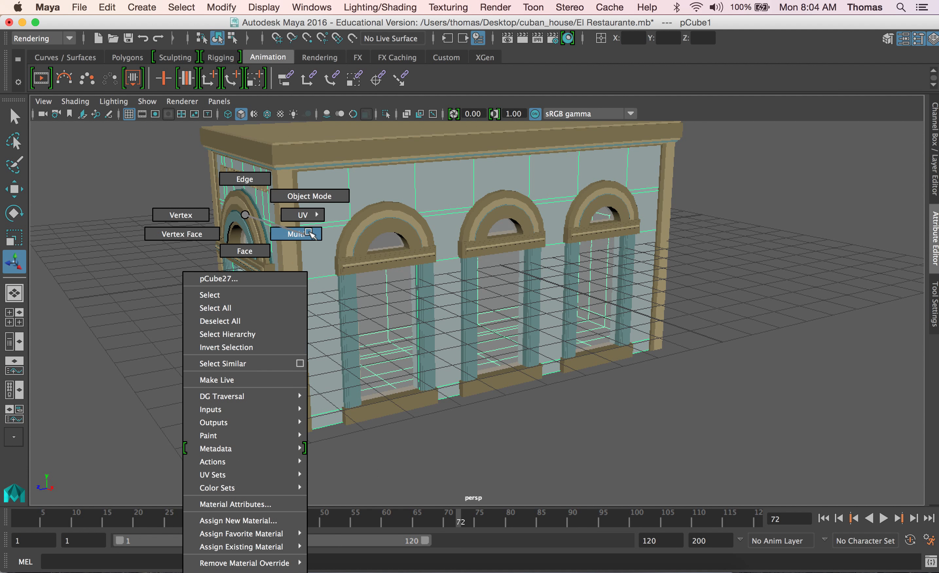
click(367, 318)
click(257, 382)
key(f)
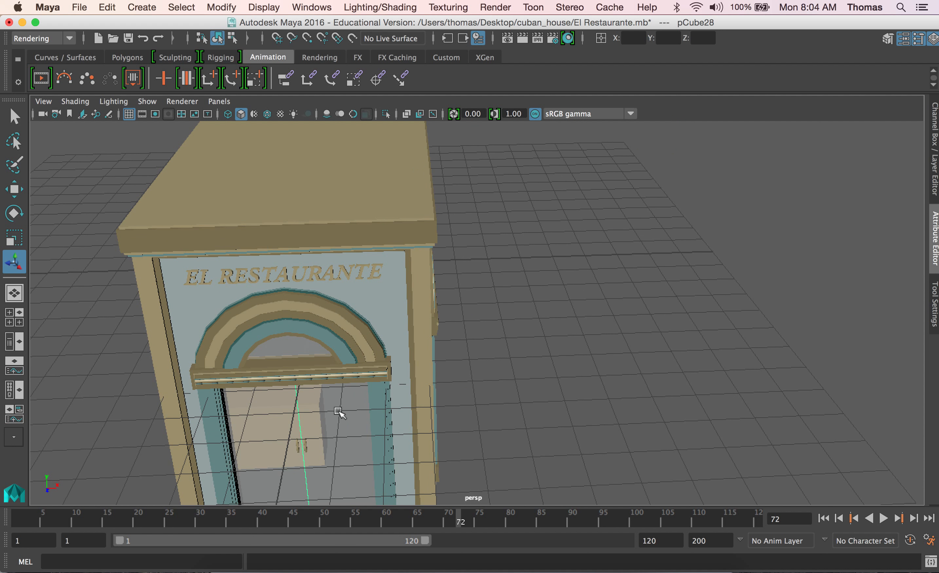
alt+middle_drag(349, 439, 409, 300)
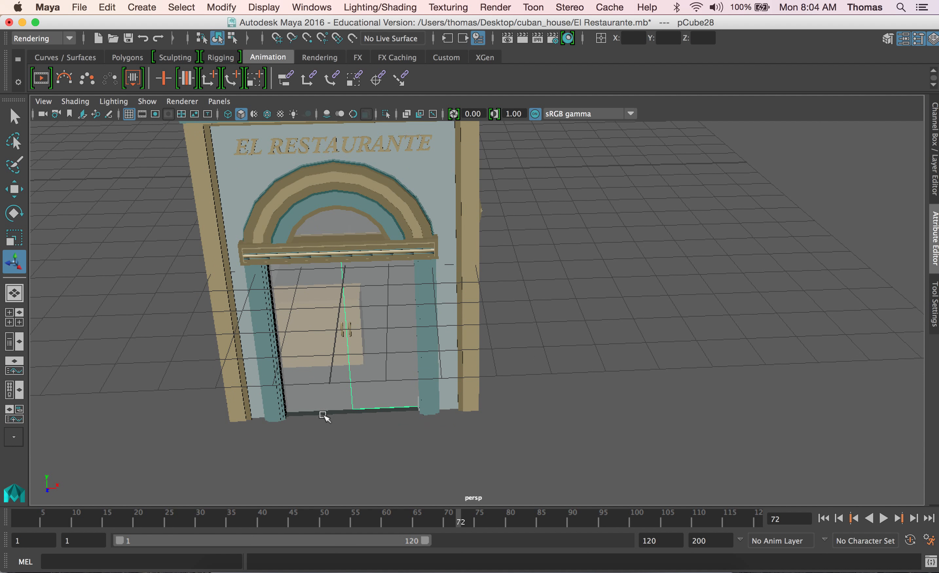
click(335, 401)
alt+drag(359, 411, 378, 361)
click(468, 274)
alt+drag(464, 272, 358, 339)
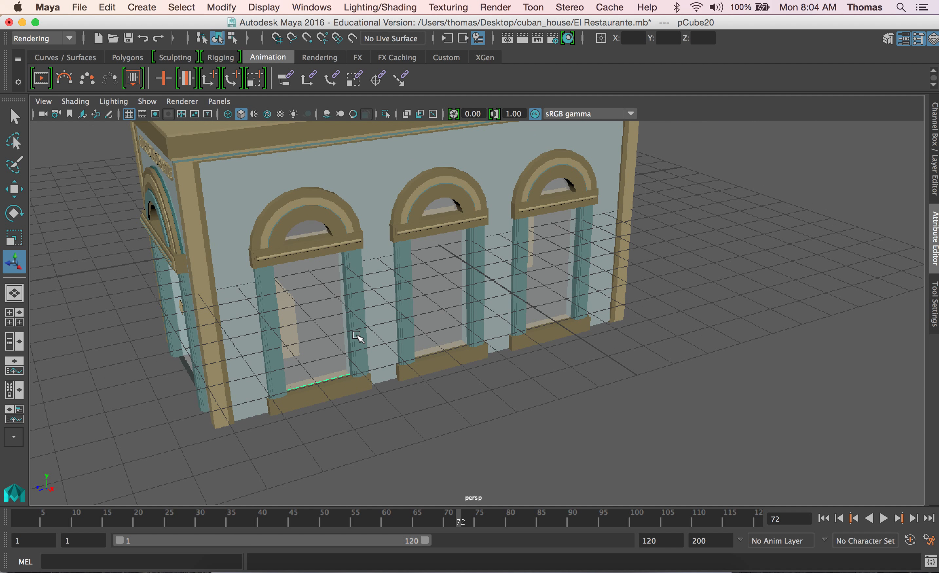
Step: Create a display layer, add the building's main wall mesh to it, and hide the layer
click(257, 171)
alt+drag(454, 393, 405, 292)
key(space)
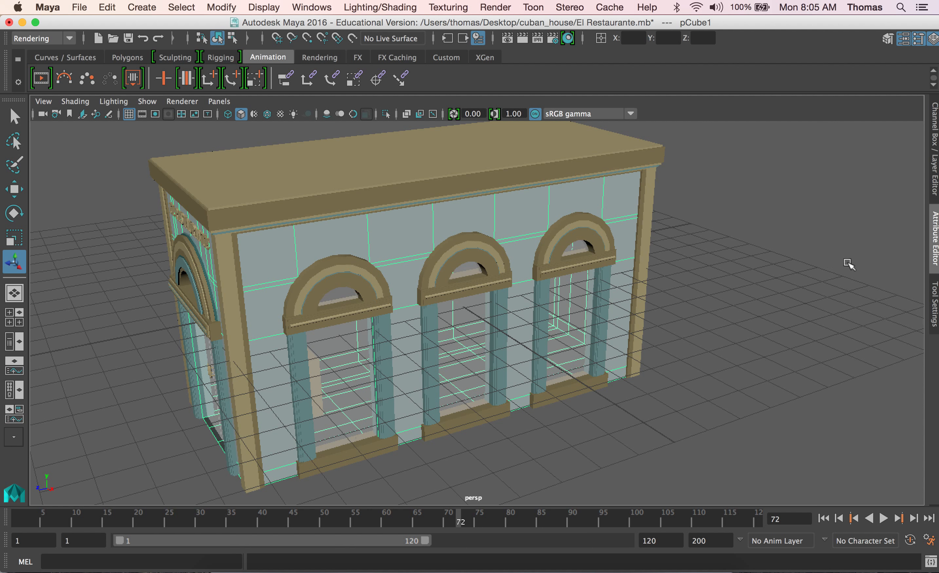
click(931, 169)
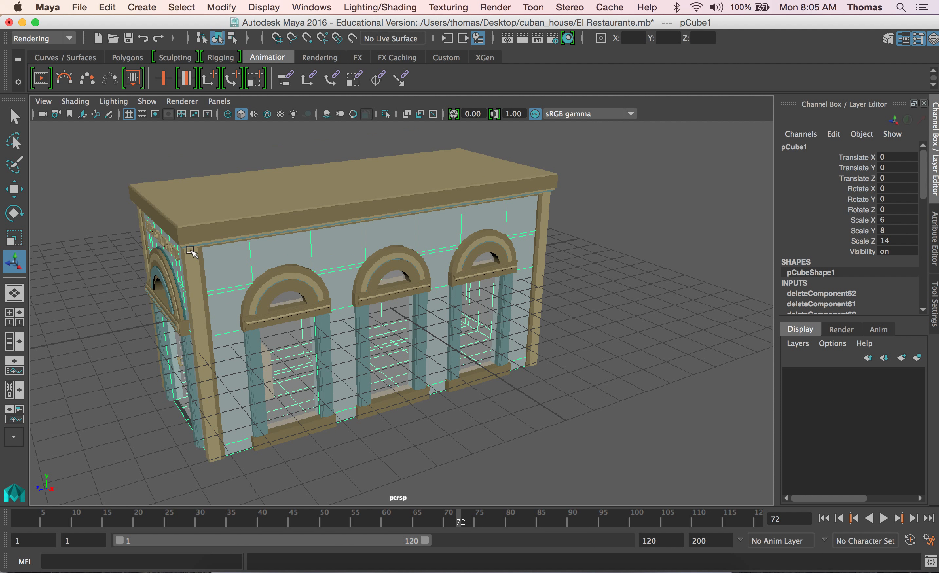
click(802, 345)
click(802, 360)
right_click(853, 374)
click(845, 396)
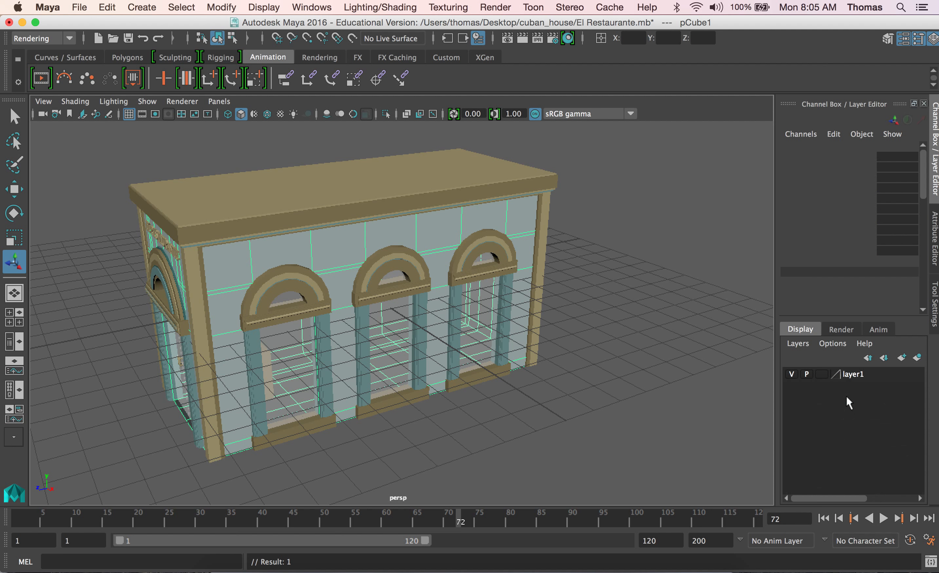
click(791, 374)
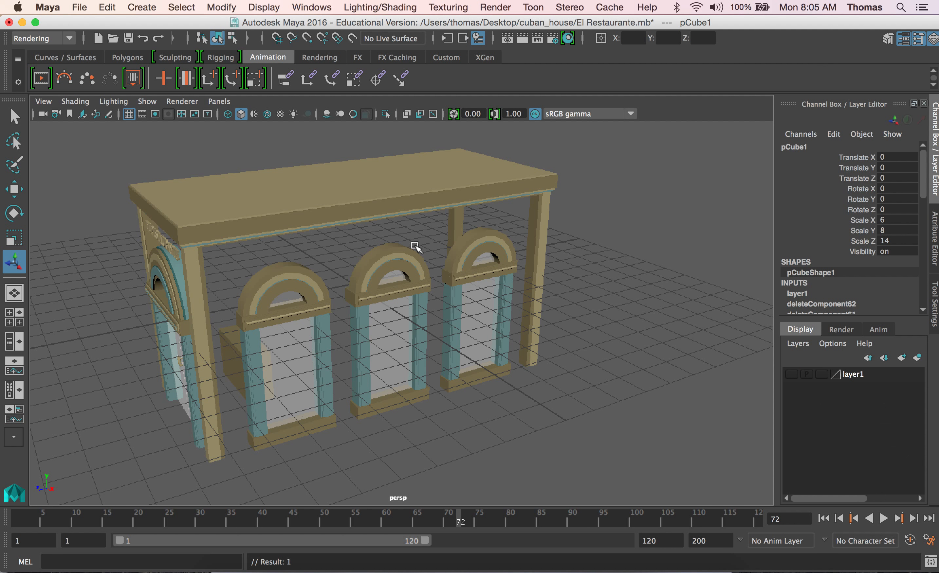
Step: Create a second display layer, add all the arch pieces above the three side windows to it, and hide the layer
click(806, 345)
click(799, 360)
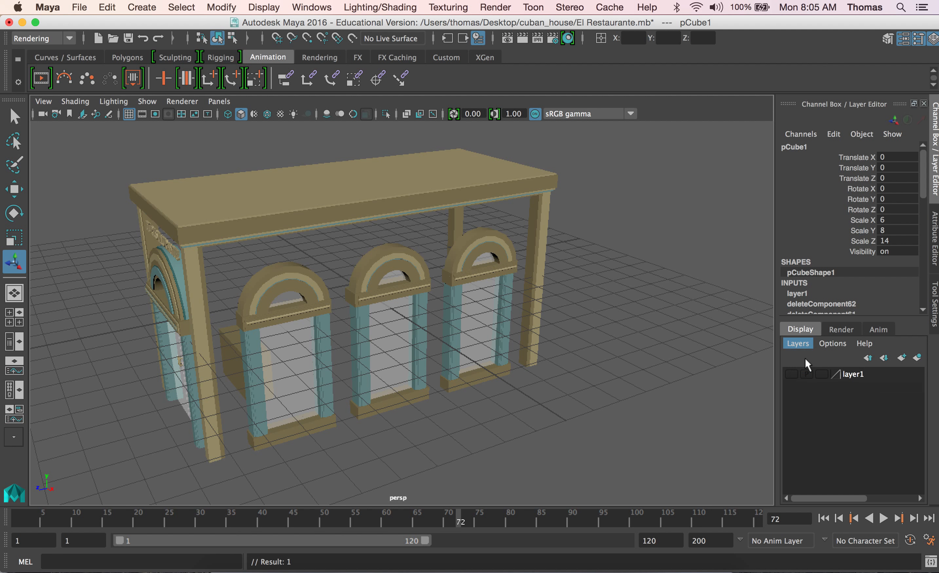
click(279, 289)
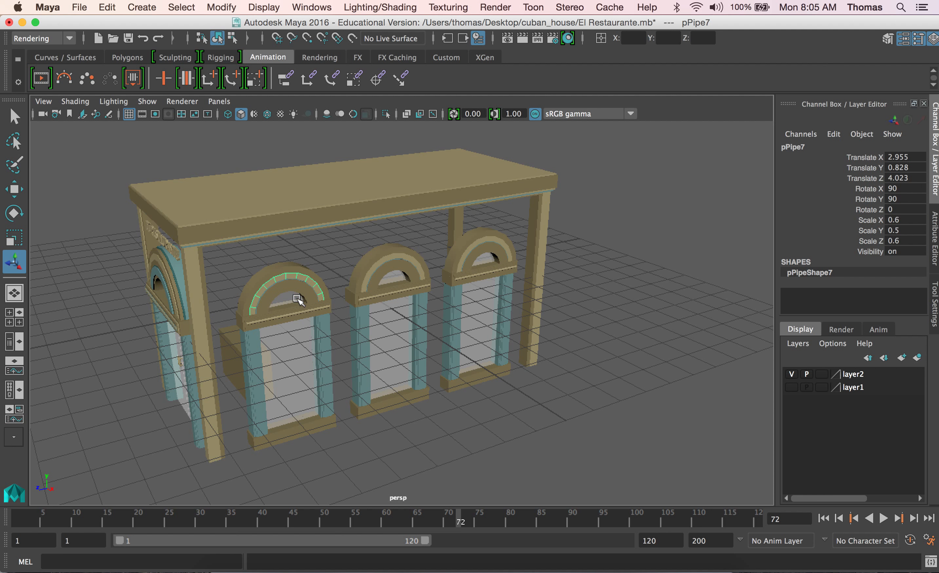
alt+drag(300, 308, 503, 288)
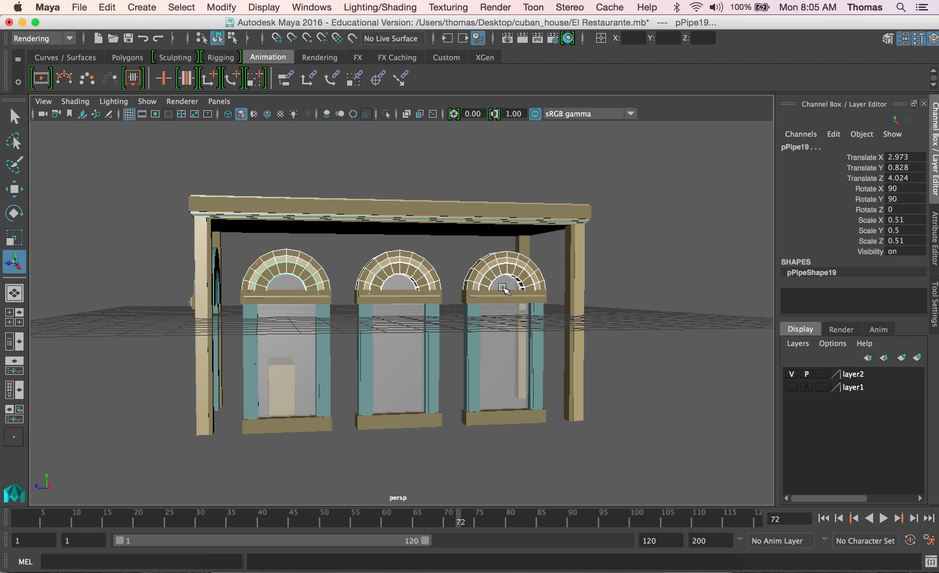
right_click(862, 372)
click(860, 399)
click(790, 373)
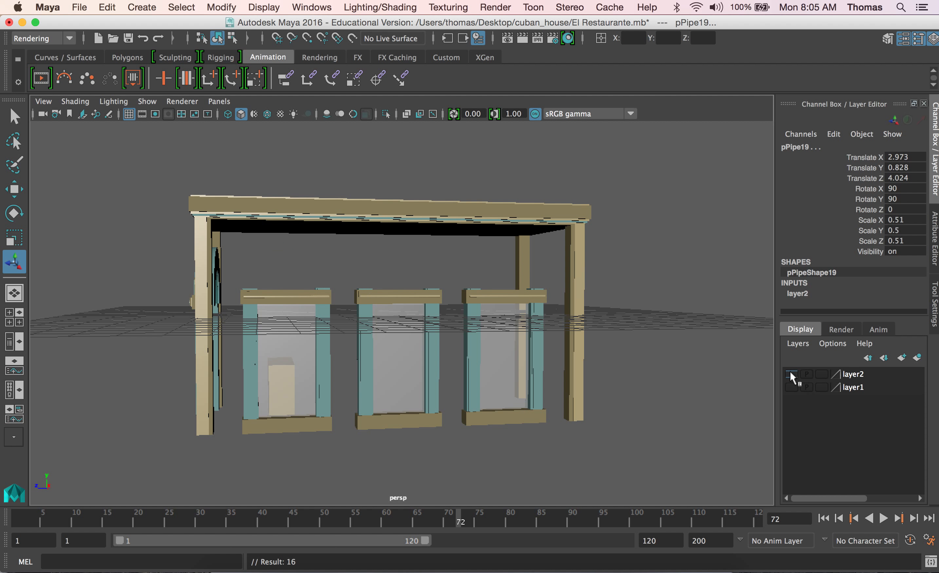
Step: Add the arch pieces above the entrance to the hidden layer2
alt+drag(274, 336, 398, 341)
alt+drag(170, 311, 209, 313)
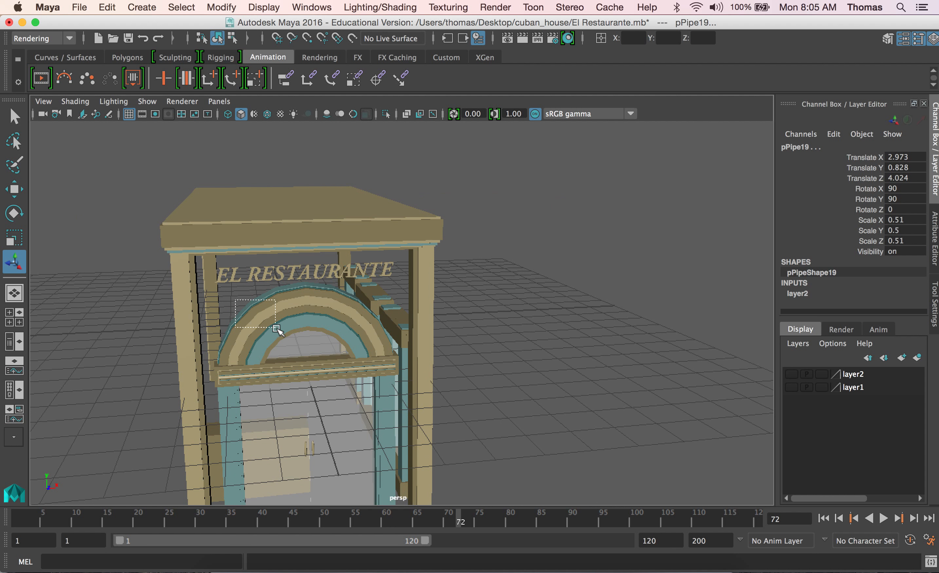
click(292, 343)
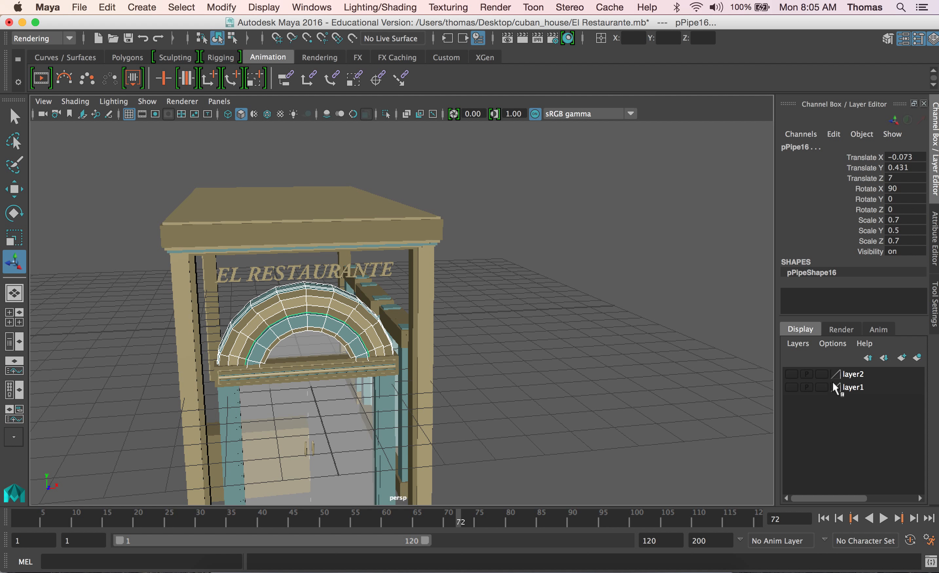
right_click(854, 374)
click(844, 398)
alt+drag(231, 385, 289, 355)
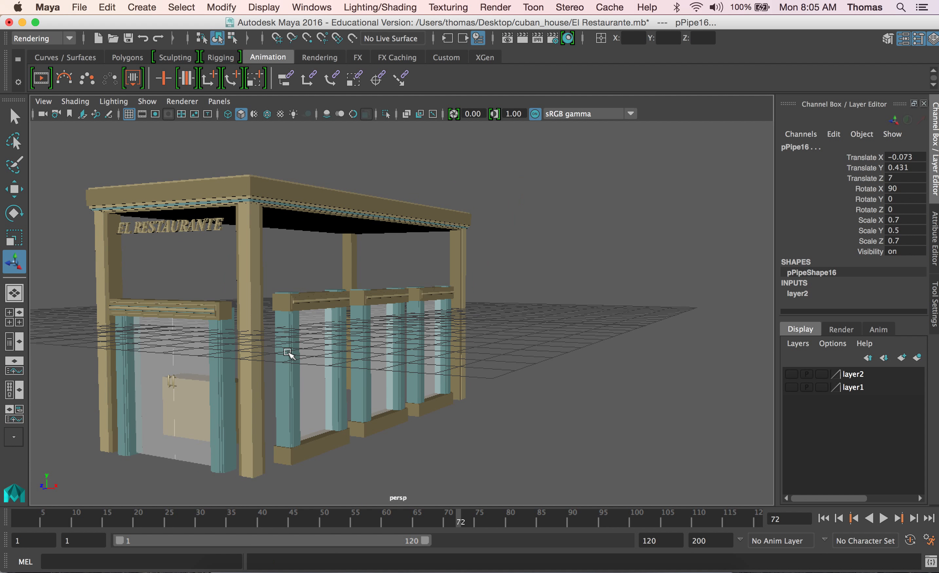
Step: Create a third display layer, add the side windows' columns, sills and glass panes to it, and hide the layer
click(195, 312)
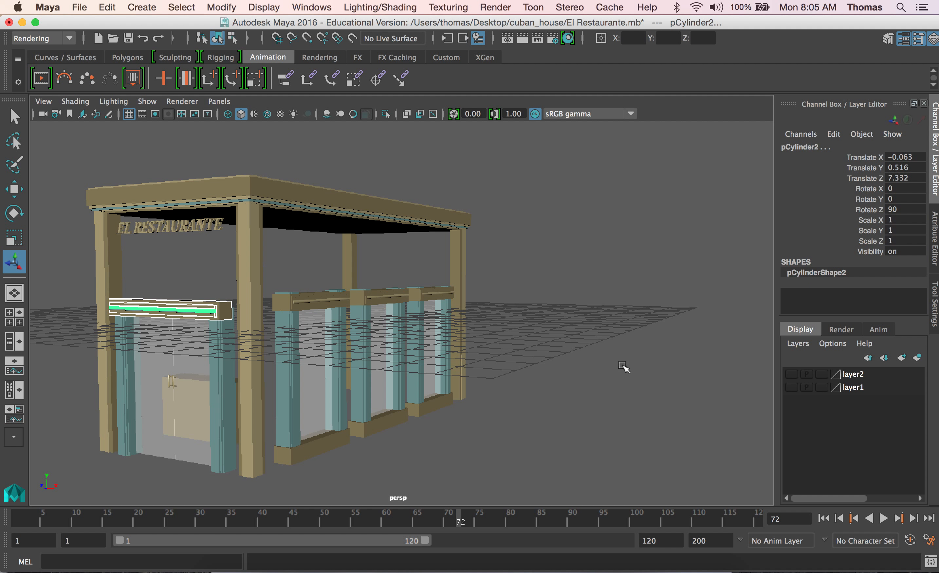
click(796, 344)
click(767, 356)
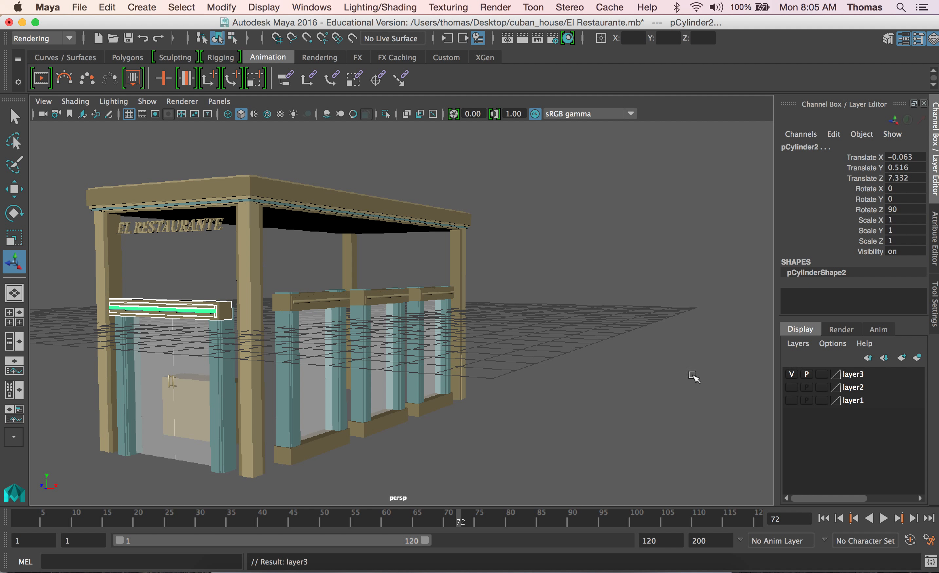
alt+drag(439, 395, 342, 444)
drag(254, 342, 550, 414)
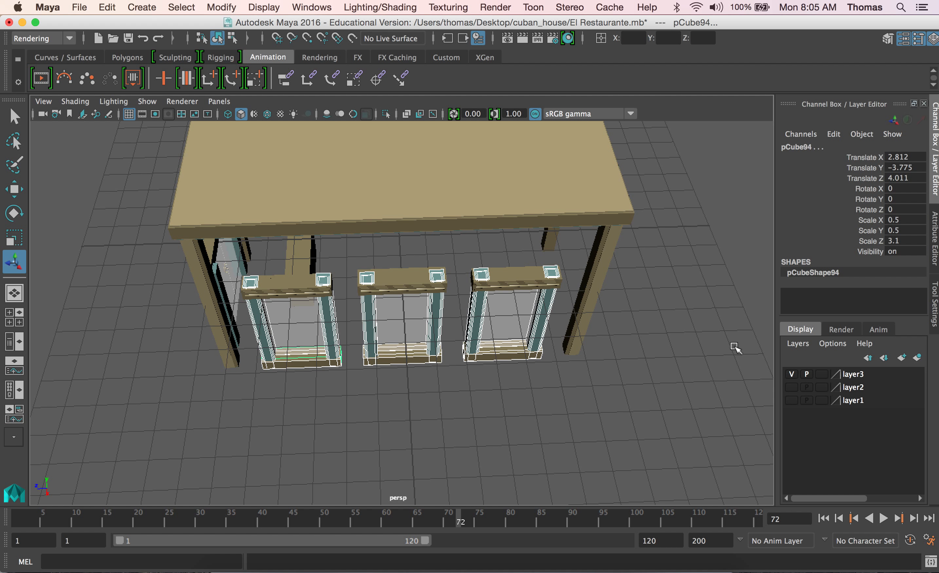
click(858, 376)
right_click(857, 372)
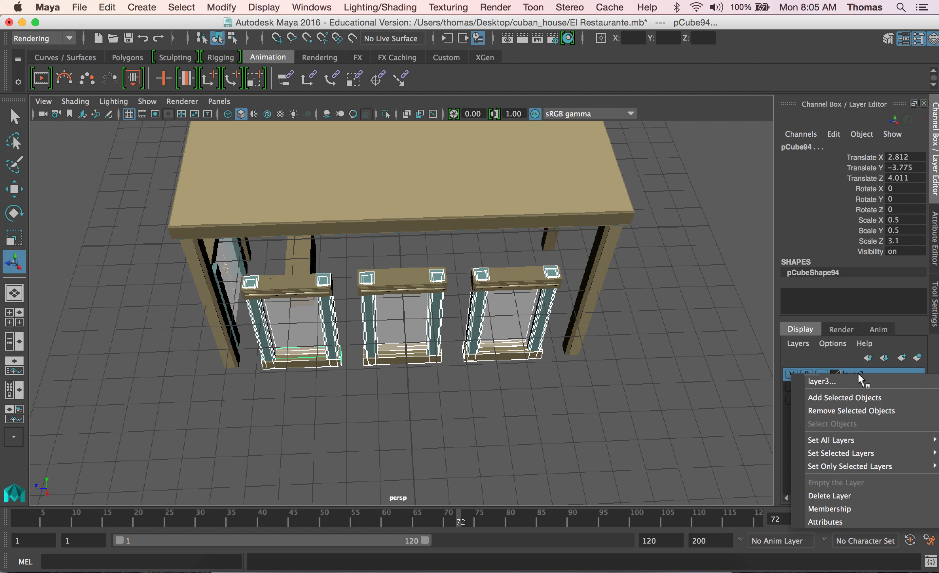
click(856, 397)
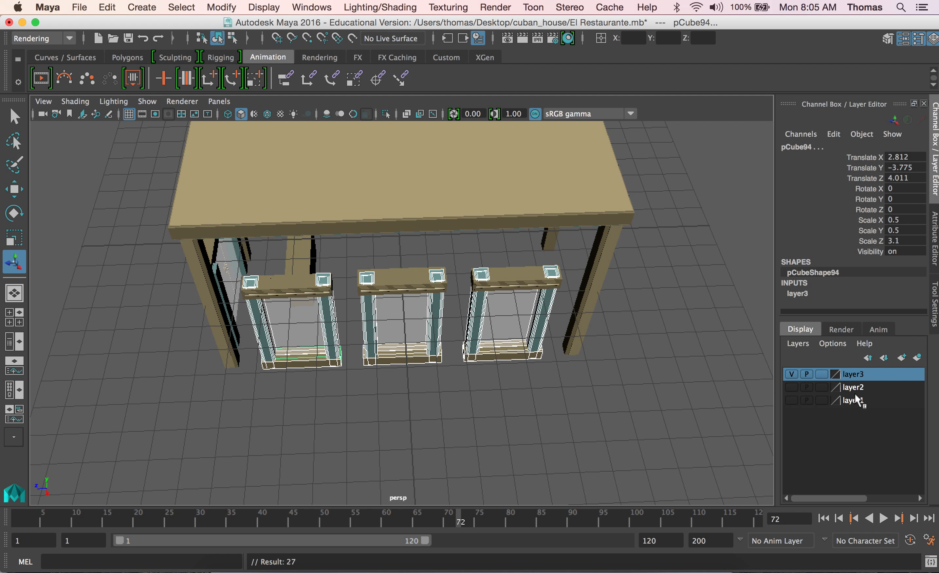
click(791, 374)
Step: Add the three horizontal lintels above the side windows to the hidden layer3
alt+drag(479, 378, 441, 325)
drag(306, 286, 462, 304)
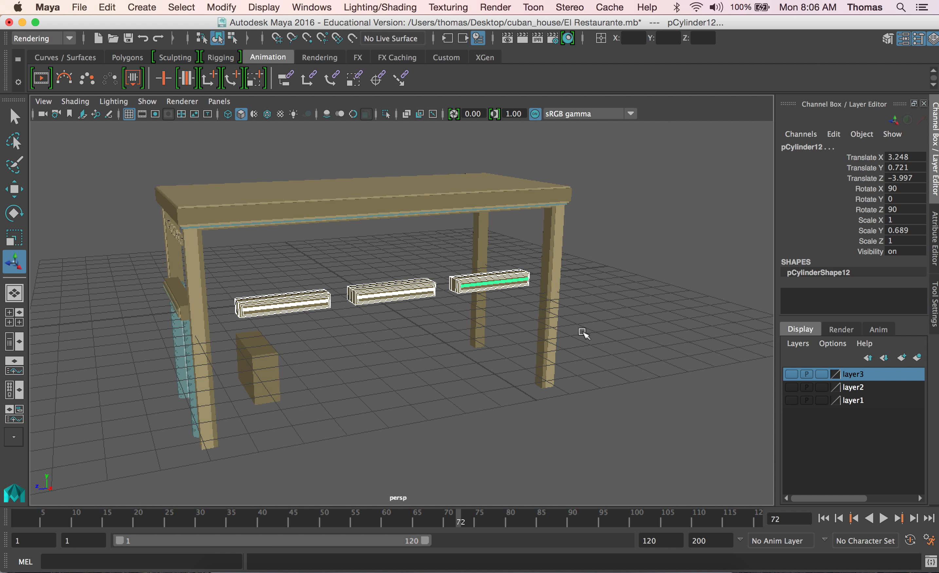
right_click(848, 375)
click(854, 397)
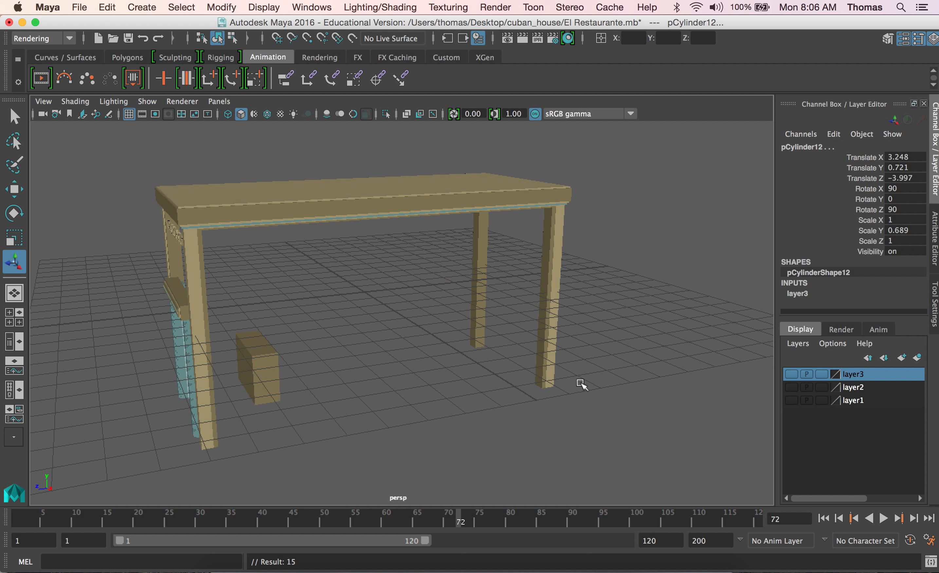
Step: Examine the cylinders and the cube that make up the entrance lintel by selecting them up close
alt+drag(276, 350, 419, 336)
click(379, 314)
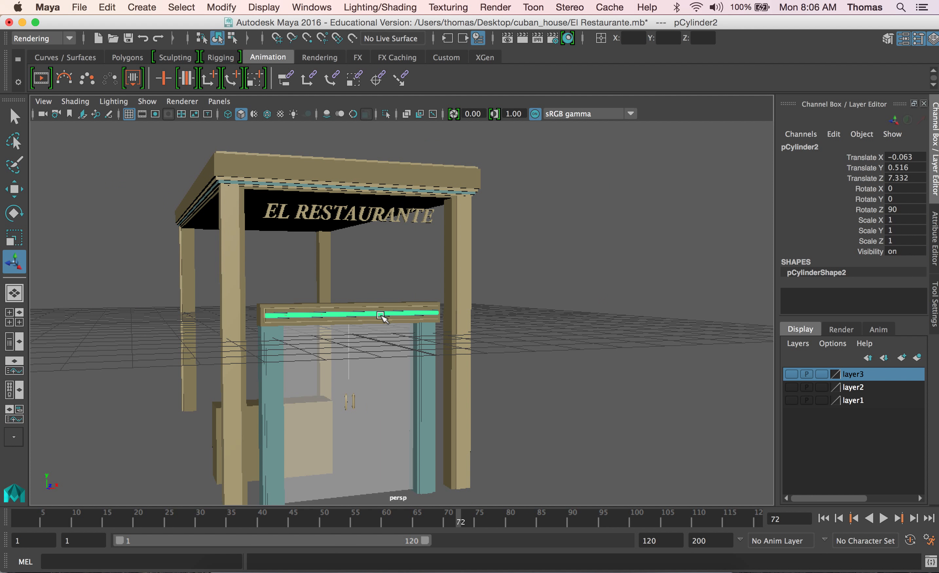
key(f)
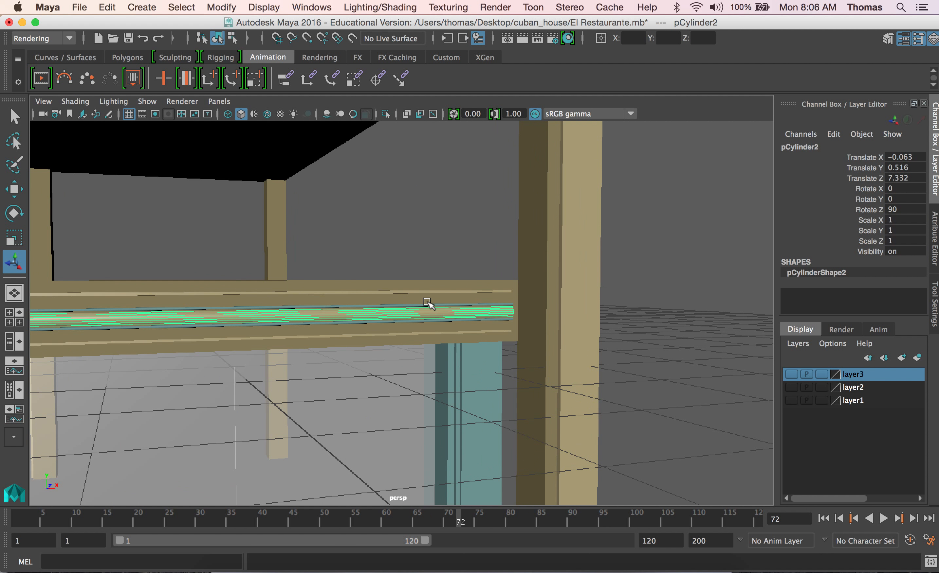
click(426, 301)
click(429, 305)
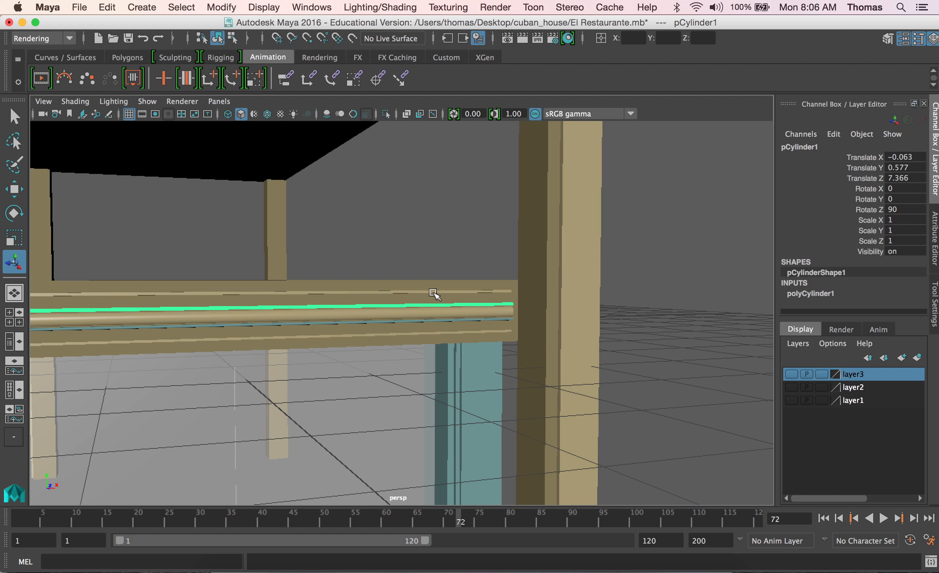
click(432, 293)
alt+right_drag(453, 320, 309, 301)
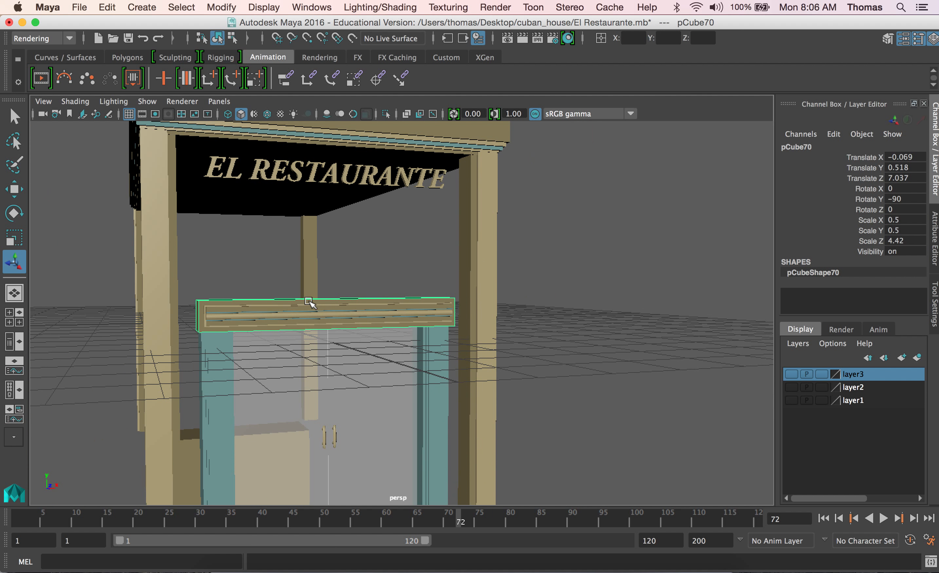
Step: Add the entrance's side columns and glass doors to the hidden layer3
click(436, 369)
alt+drag(438, 369, 376, 409)
alt+middle_drag(503, 297, 571, 256)
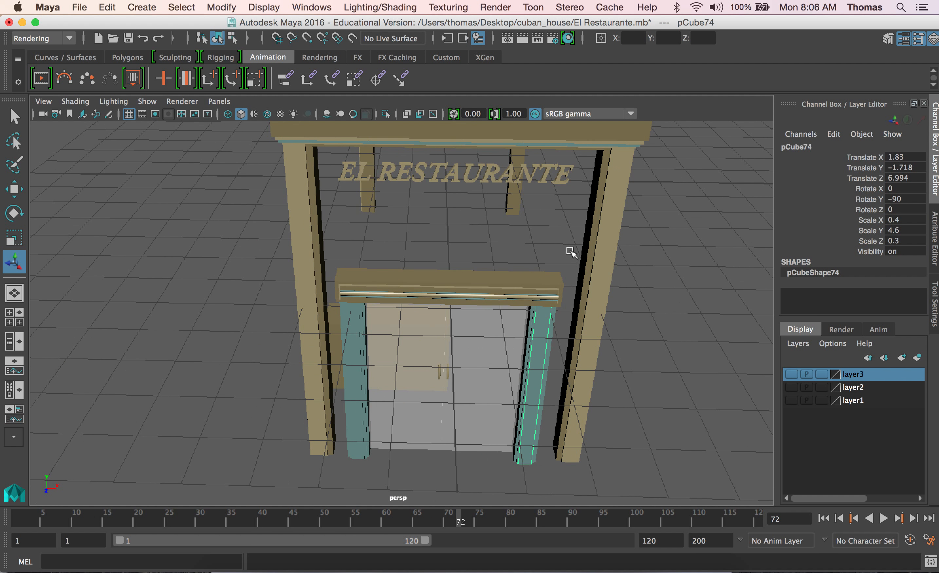
drag(342, 426, 537, 486)
right_click(884, 374)
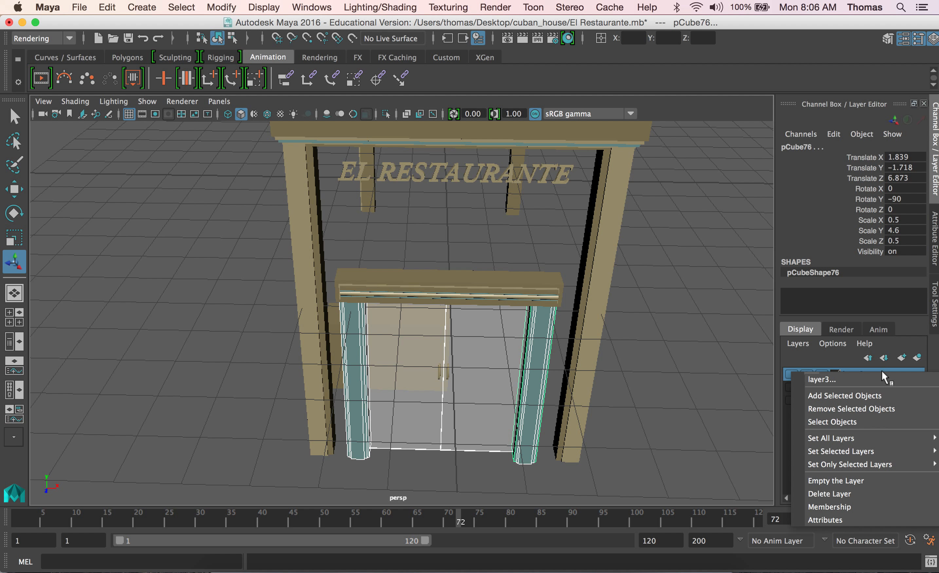
click(886, 396)
Step: Add the entrance lintel pieces and the two door handles to layer3
alt+drag(510, 389, 509, 385)
drag(503, 259, 542, 331)
right_click(863, 373)
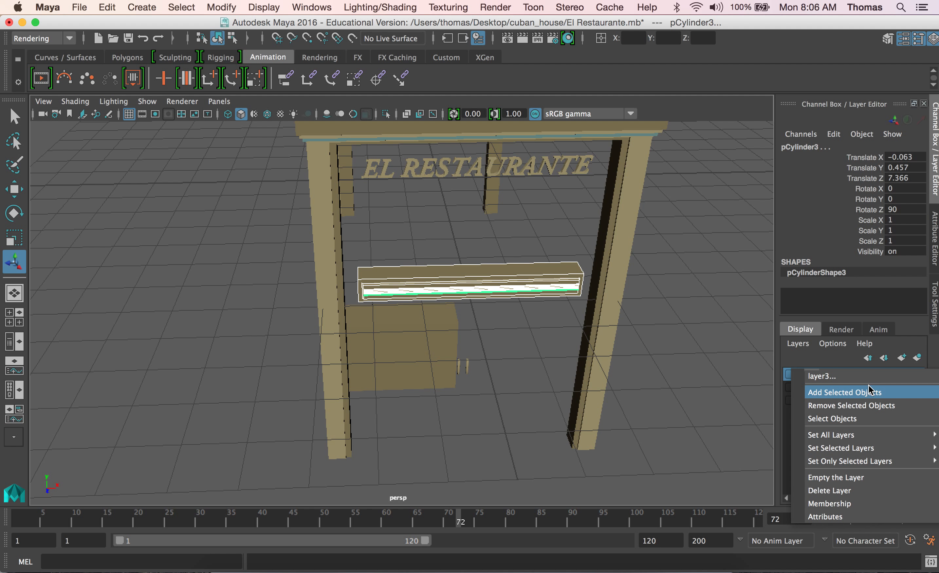
click(872, 391)
alt+drag(465, 389, 512, 377)
right_click(865, 376)
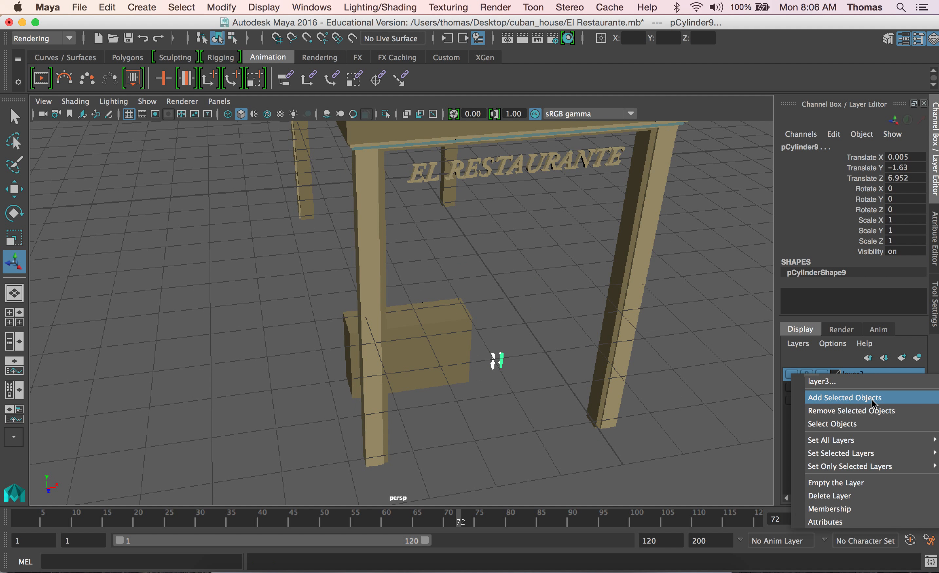
click(871, 393)
Step: Create a fourth display layer, add the roof, corner pillars, sign lettering and inner box to it, and hide the layer
alt+drag(755, 428, 435, 407)
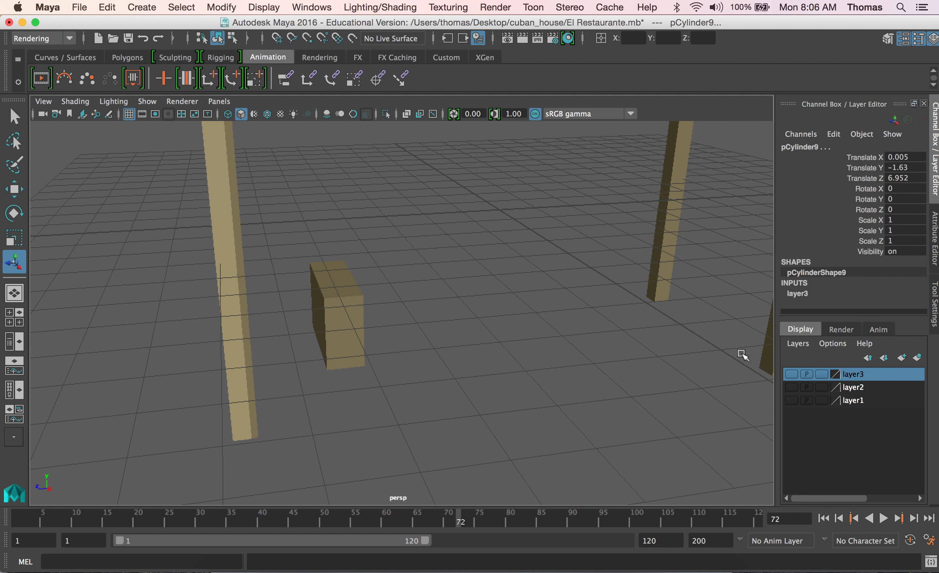
click(797, 343)
click(792, 360)
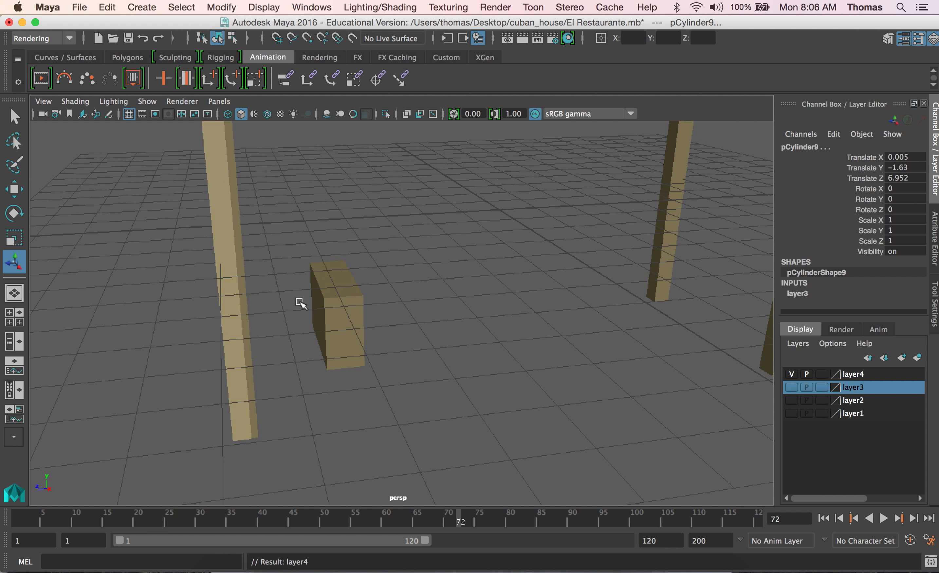
key(a)
drag(200, 161, 637, 424)
click(865, 375)
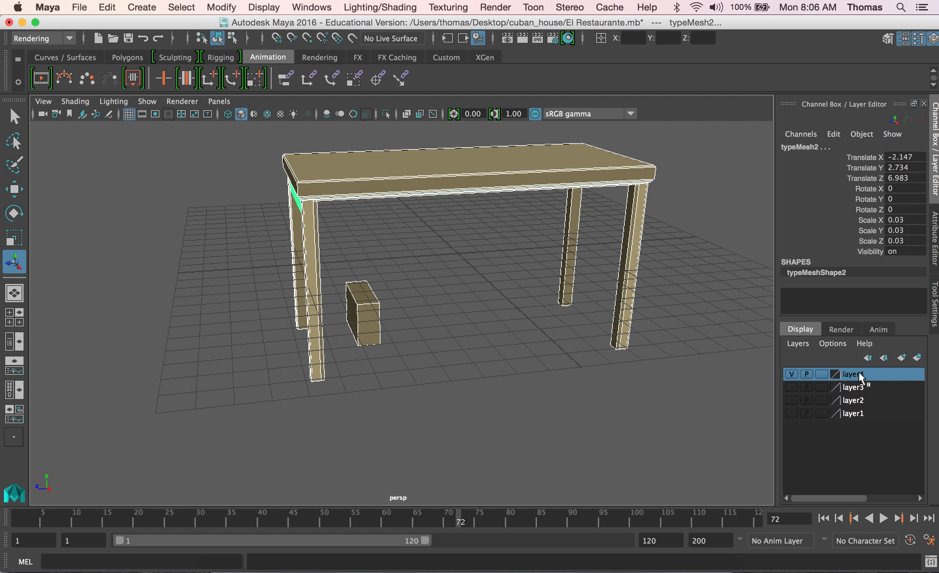
right_click(861, 376)
click(859, 393)
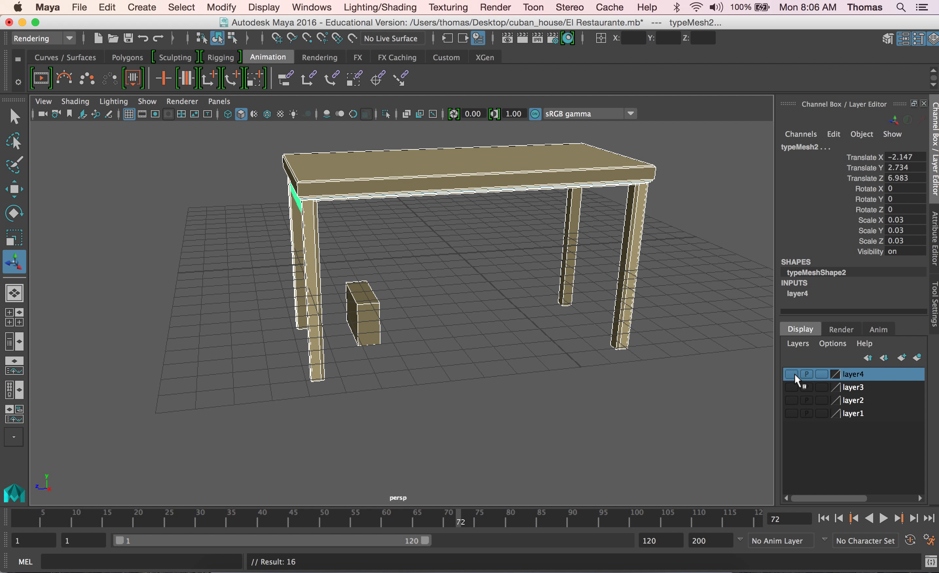
click(794, 376)
Step: Make layer1 visible again and select the building's main wall mesh
click(791, 415)
alt+drag(518, 401, 513, 352)
click(417, 323)
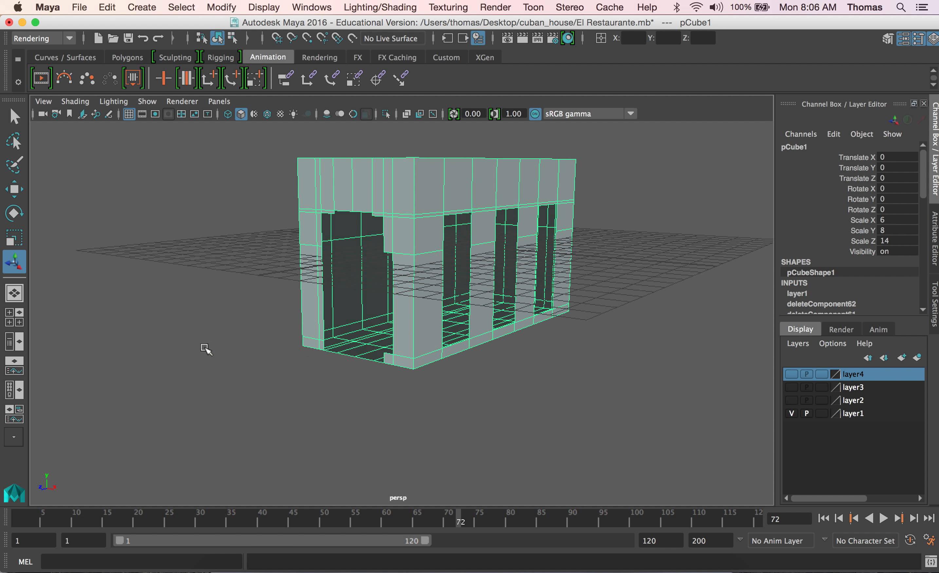
alt+right_drag(205, 350, 446, 375)
alt+drag(256, 367, 291, 396)
Step: Toggle the visibility of layer4, layer2 and layer3 to review their parts against the walls, leaving only layer1 shown
click(794, 374)
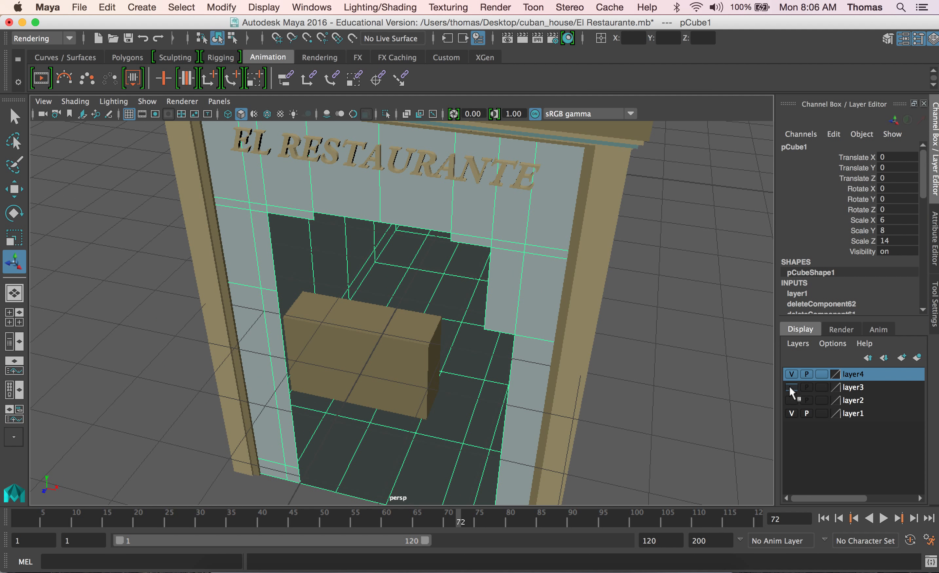
click(791, 401)
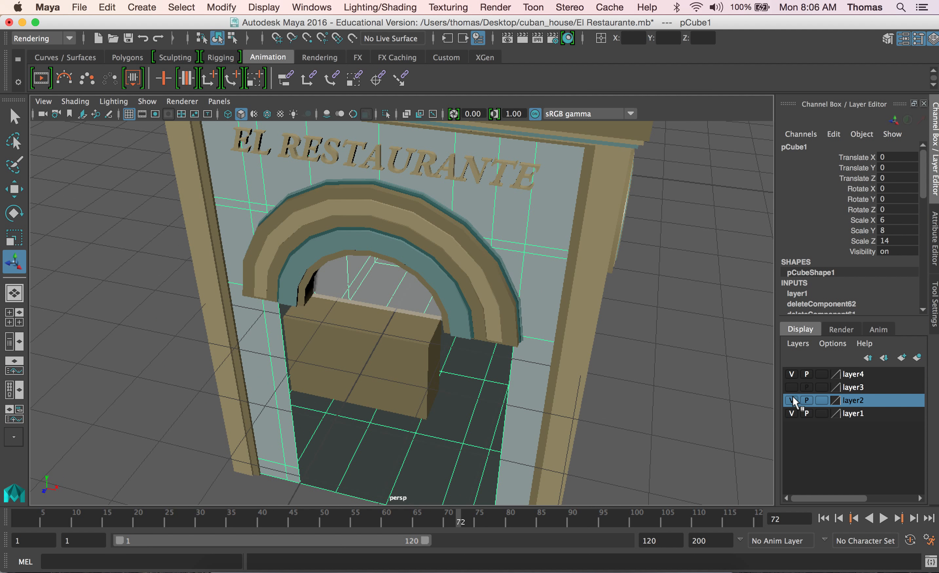
click(793, 387)
click(792, 387)
click(788, 374)
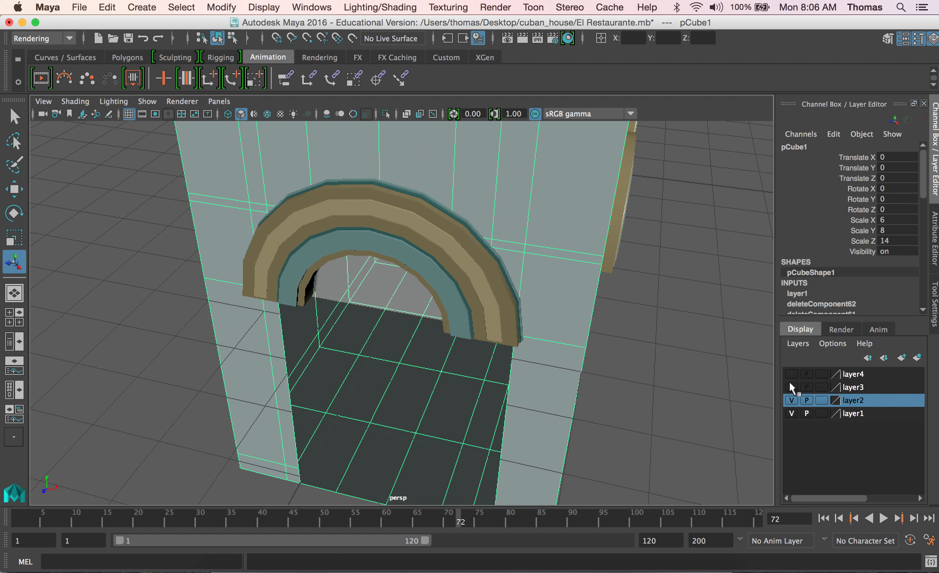
click(790, 400)
Step: Switch the wall mesh to face selection and select the upper corner faces at both ends of the window side
alt+drag(712, 408, 633, 393)
alt+right_drag(433, 389, 230, 371)
alt+drag(230, 371, 197, 339)
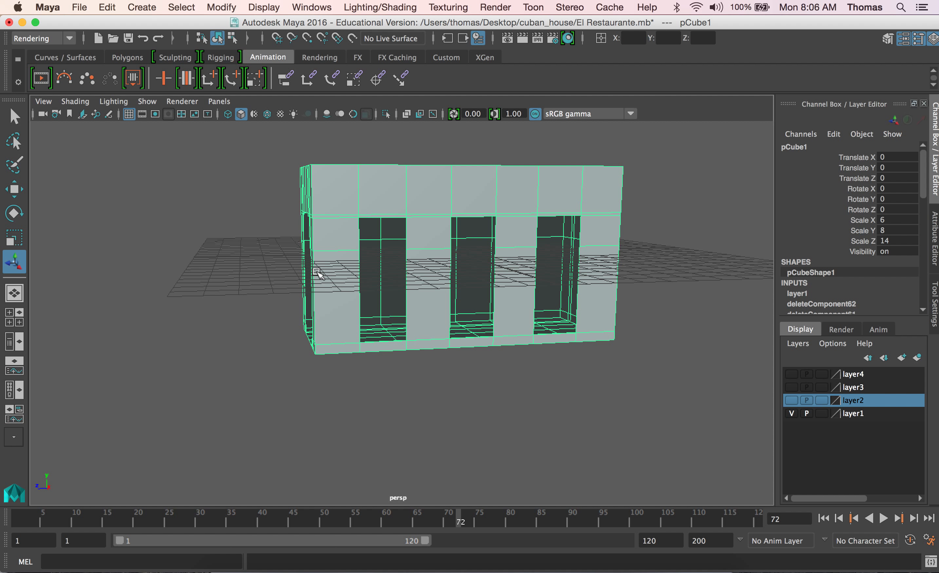
alt+drag(373, 270, 389, 288)
right_click(347, 218)
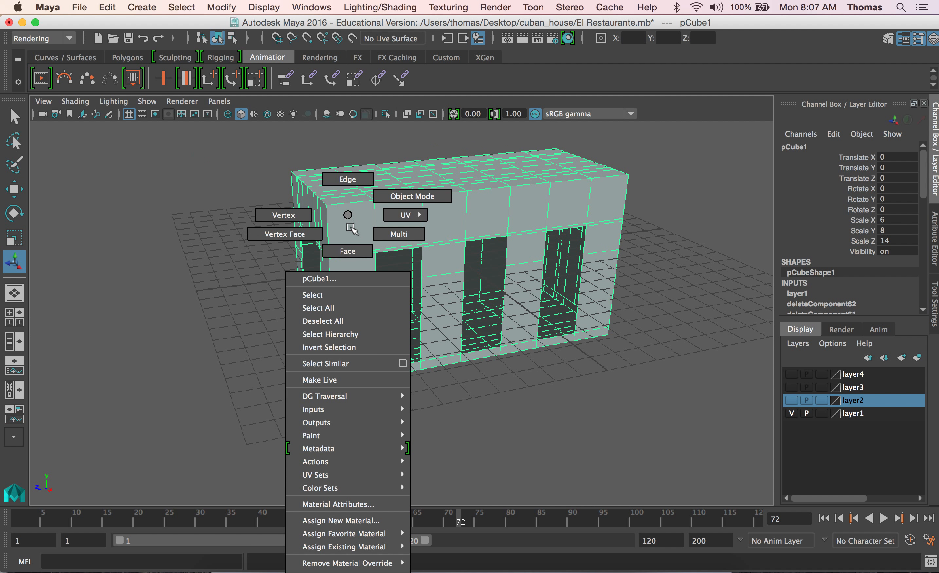
right_drag(351, 228, 348, 251)
click(350, 221)
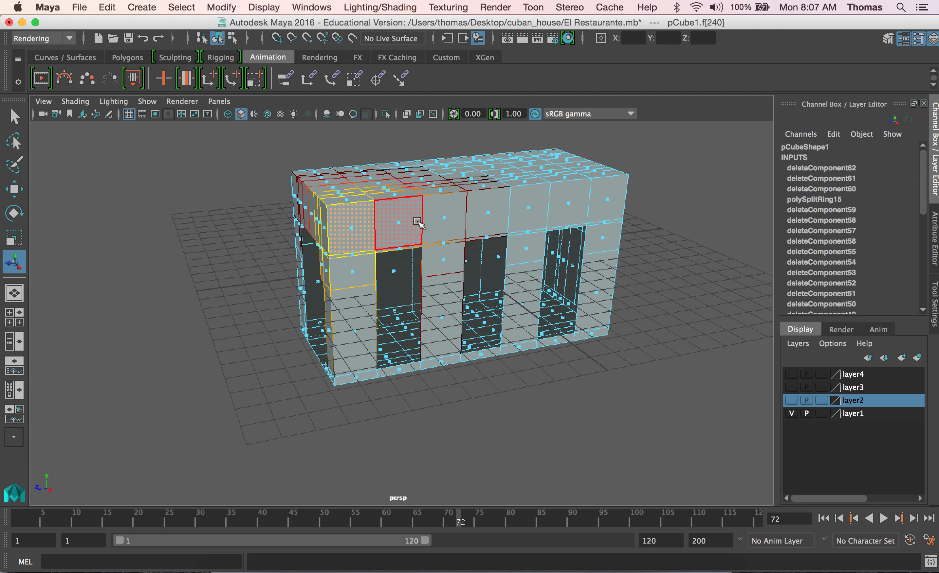
click(607, 200)
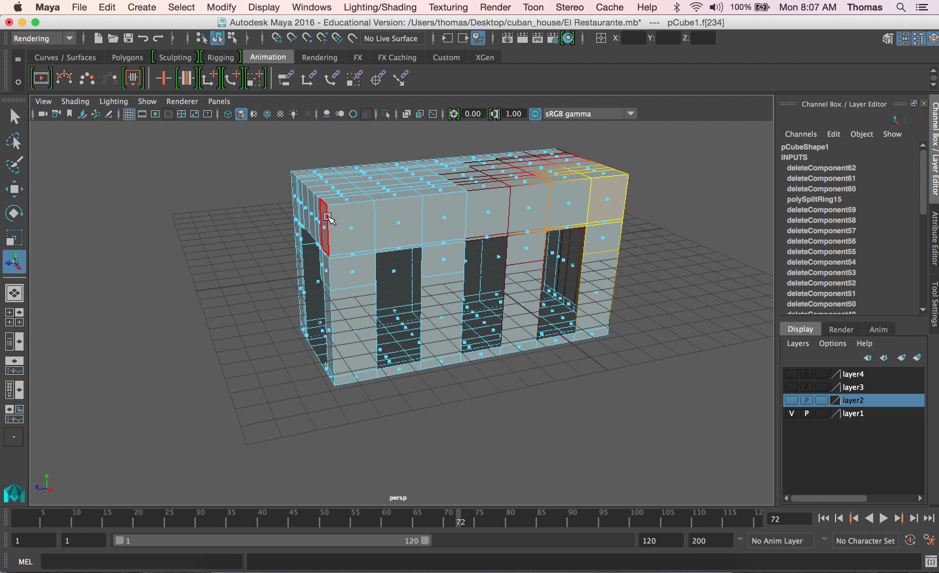
Step: Show the Tool Settings and return the wall mesh to object selection
click(918, 38)
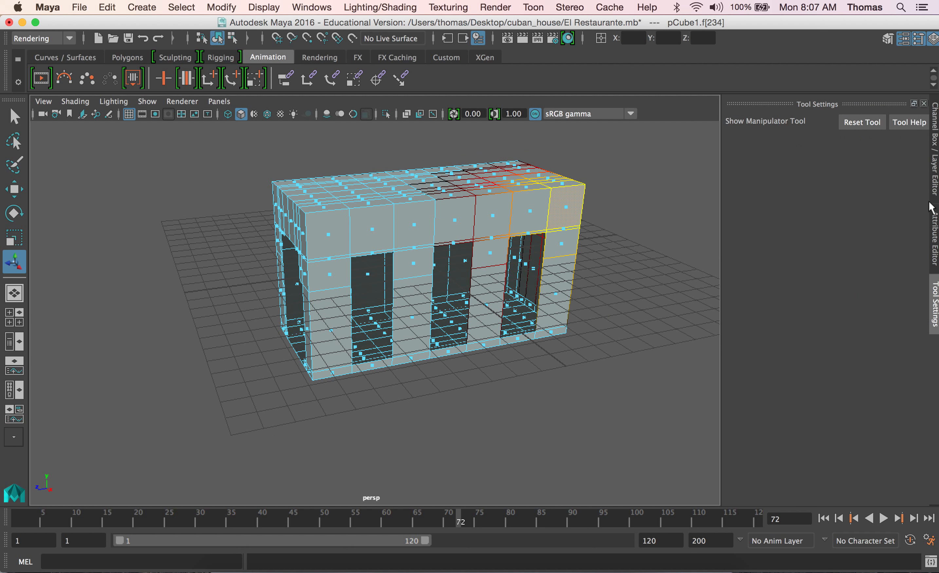
click(936, 223)
click(936, 190)
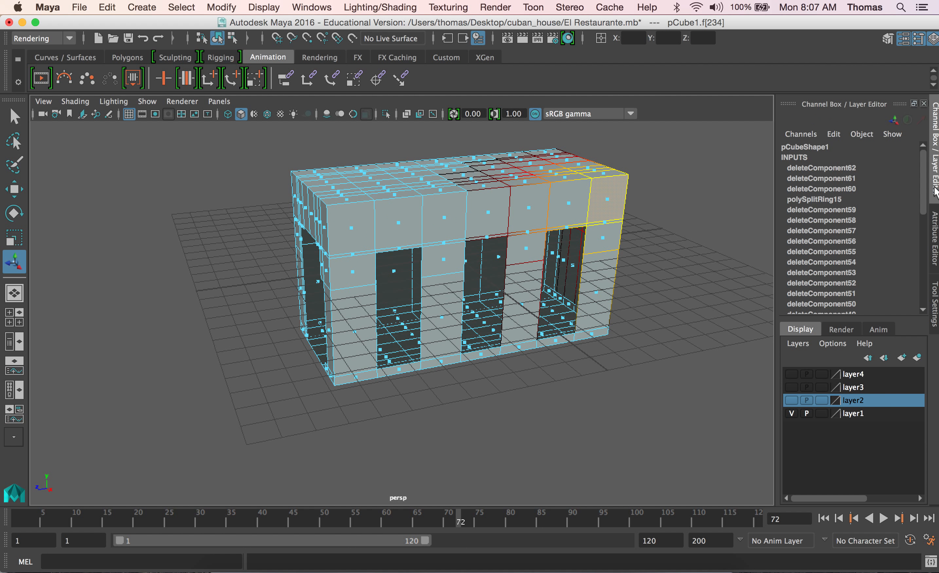
click(918, 40)
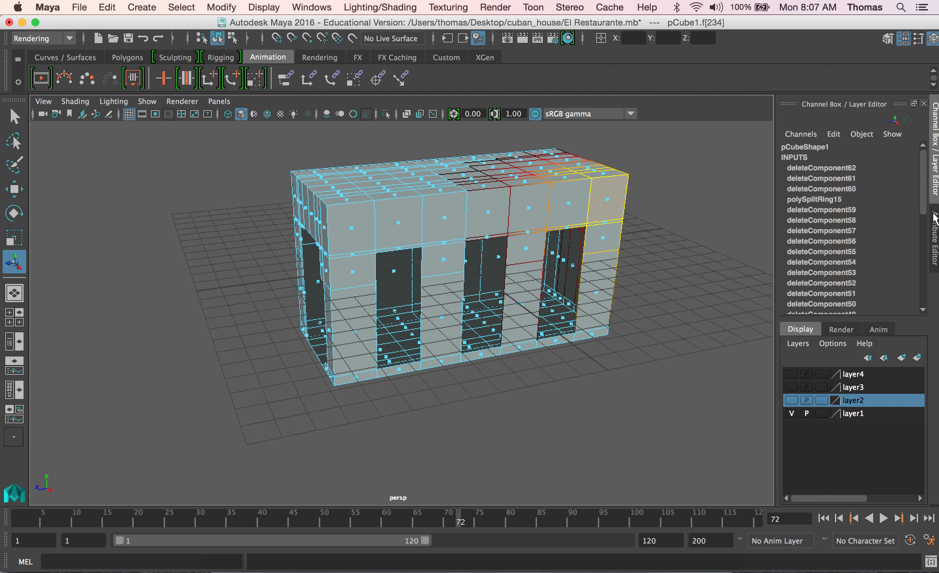
click(932, 39)
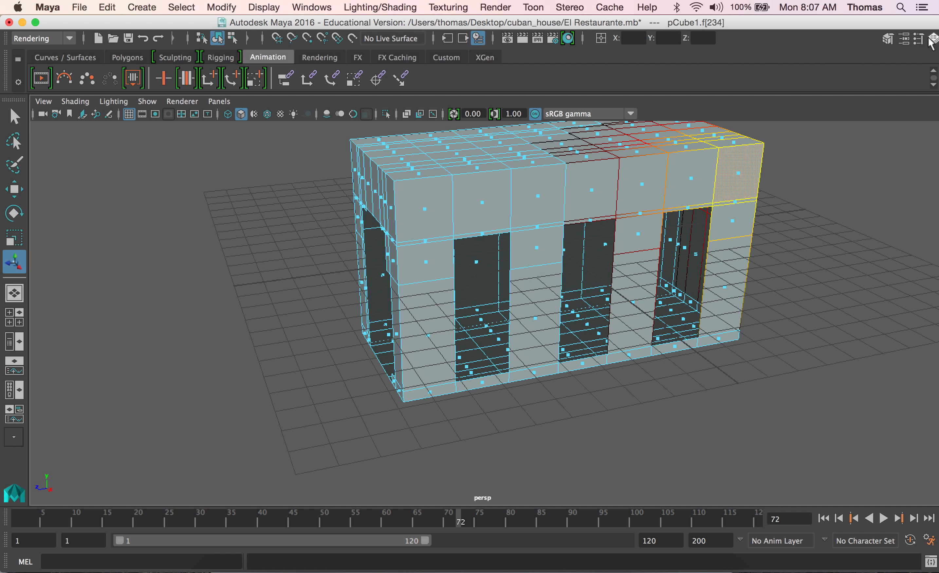
click(919, 38)
right_drag(521, 214, 560, 193)
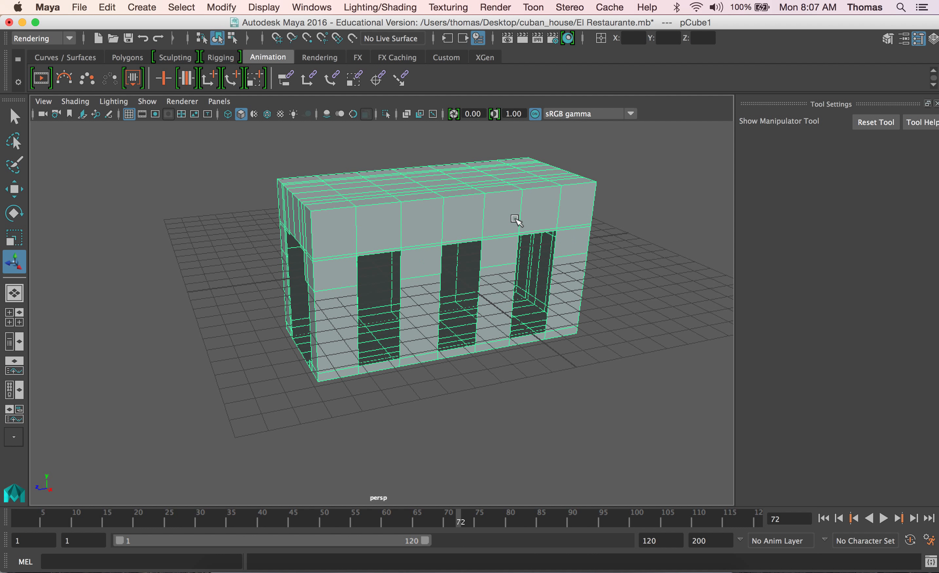
Step: Turn off Soft Select for the Move tool and select one upper face above a window opening in face mode
key(w)
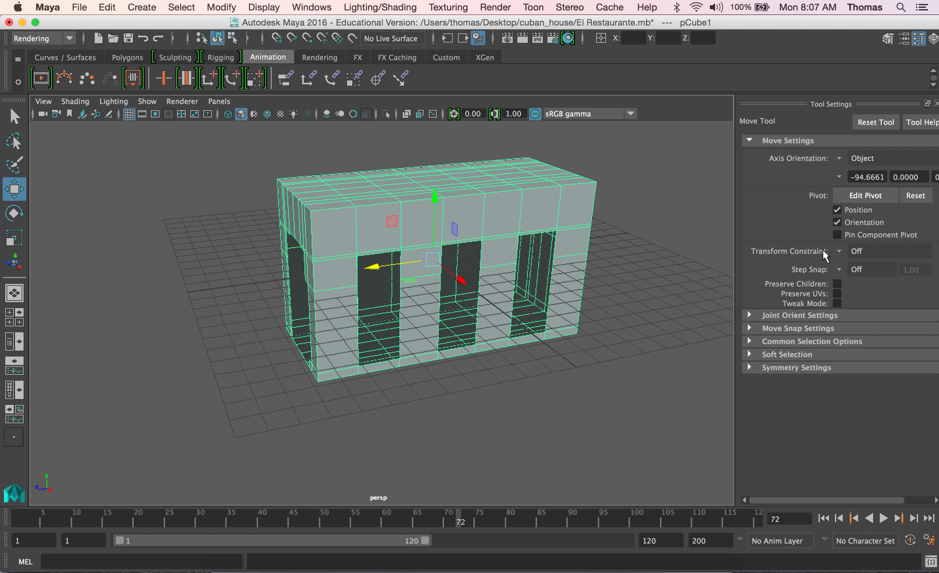
click(748, 355)
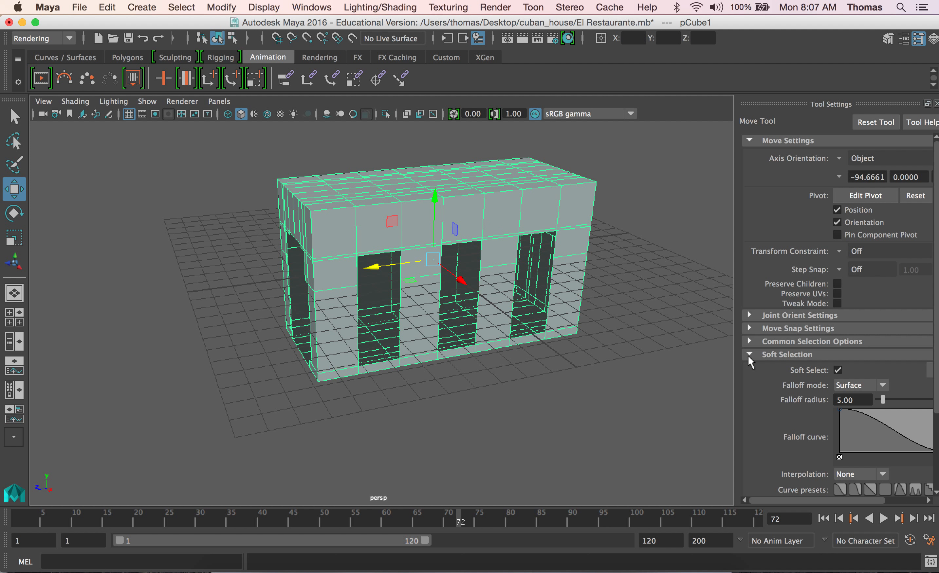
click(836, 369)
right_drag(506, 212, 515, 243)
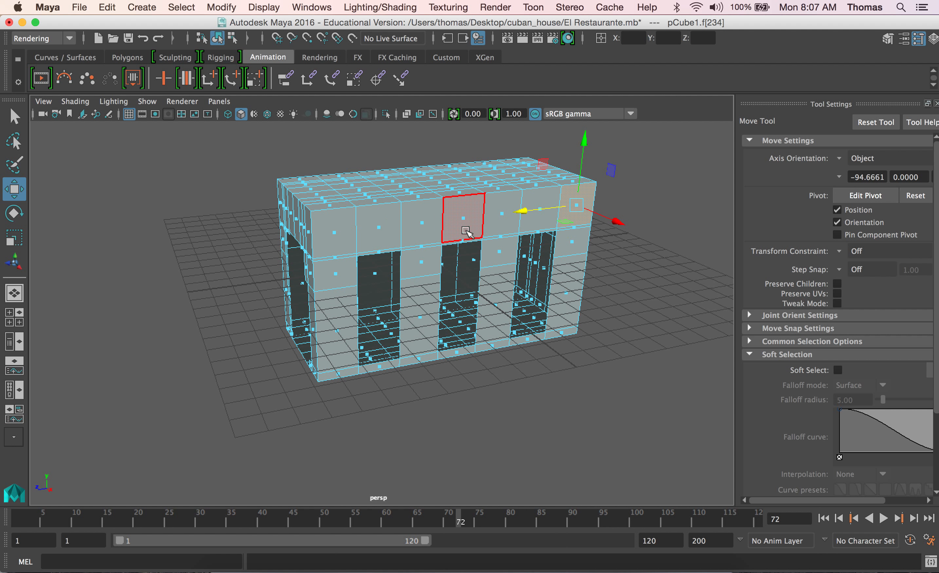
click(379, 221)
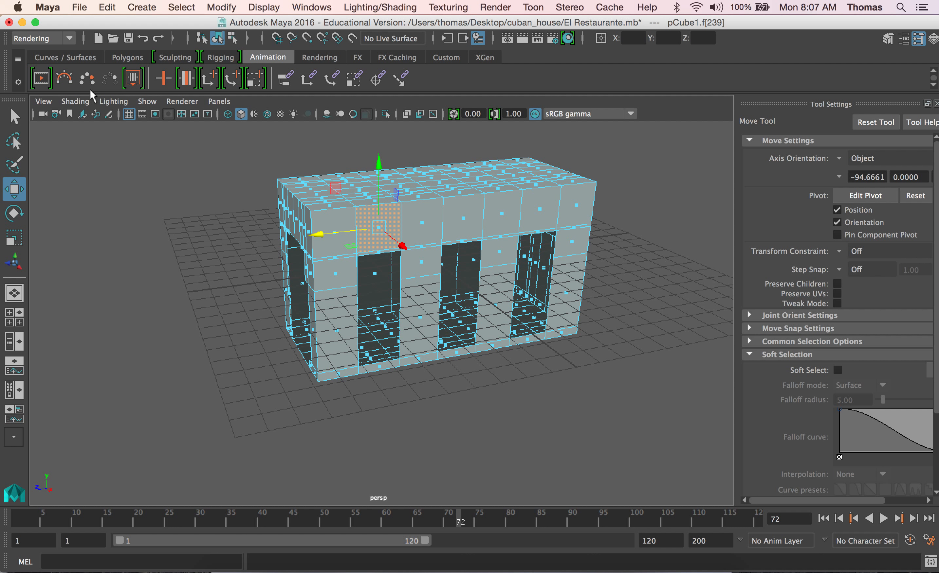
Step: Review the Center and Whole face options for polygon face selection in the Selection preferences
click(53, 6)
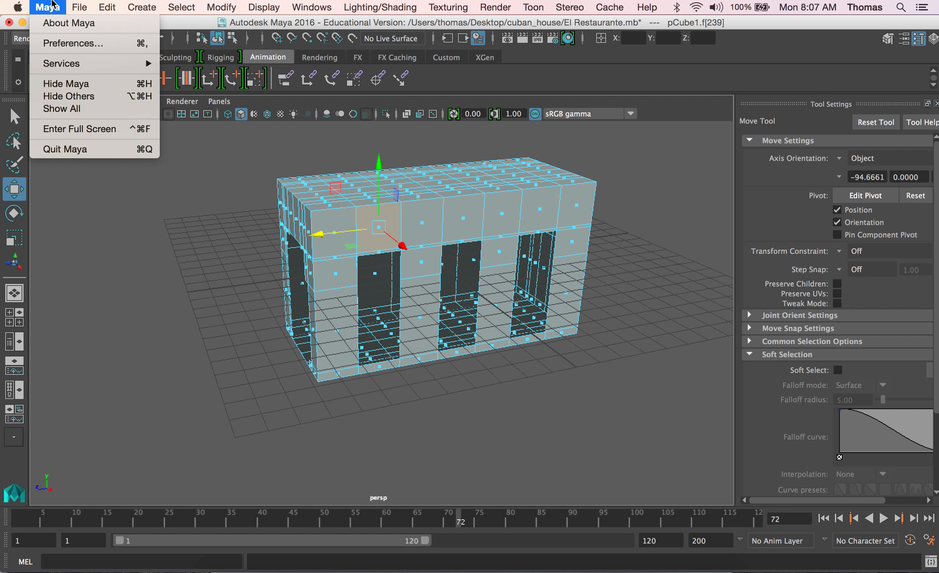
click(60, 44)
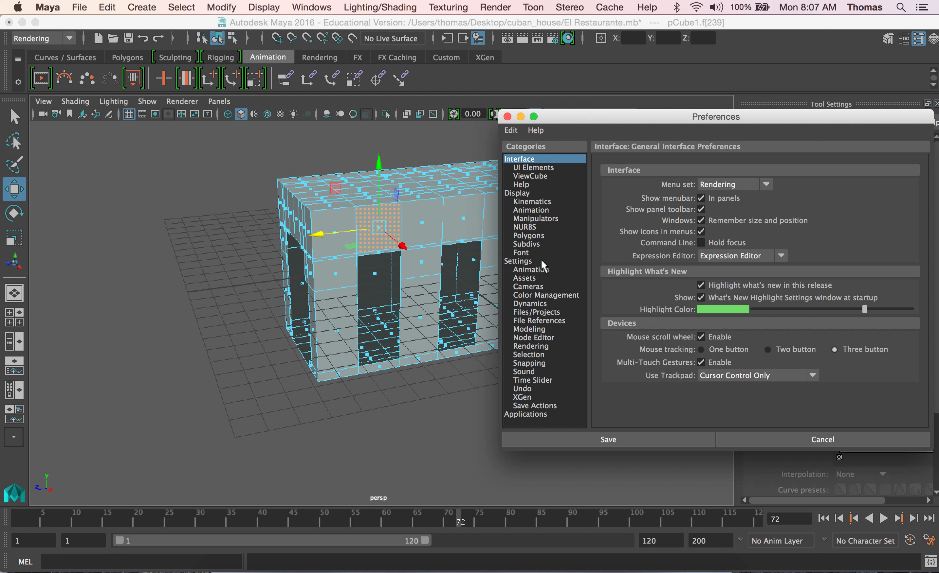
click(545, 354)
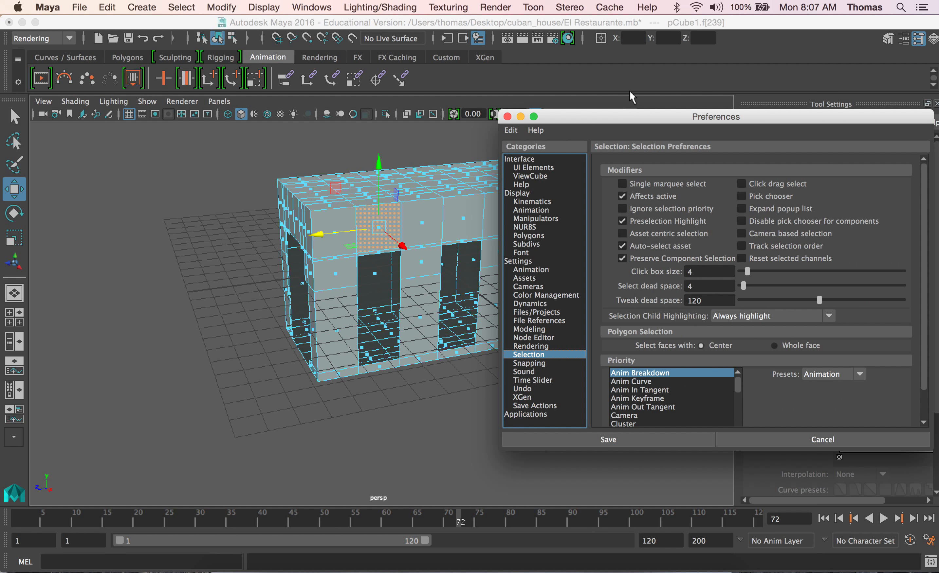
drag(630, 111, 473, 74)
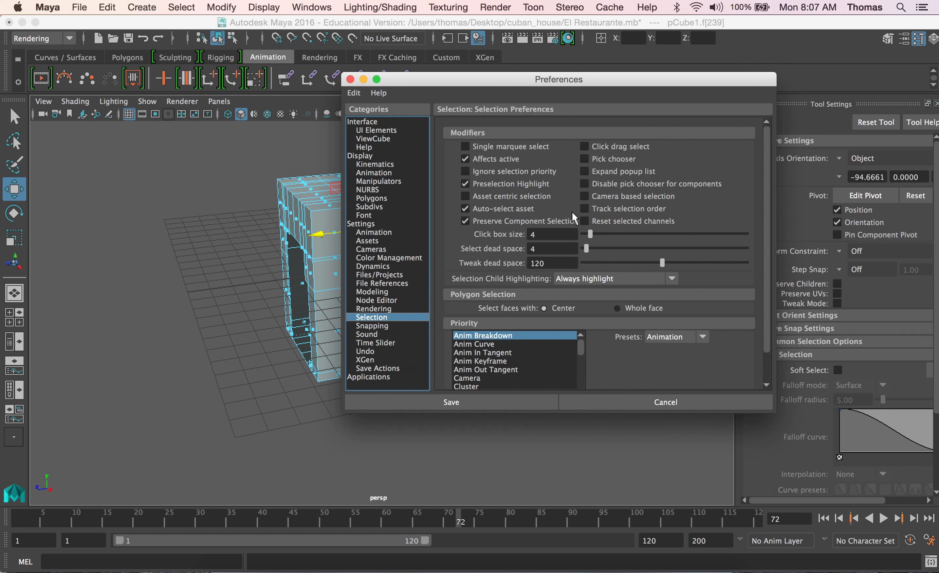
click(618, 308)
click(350, 79)
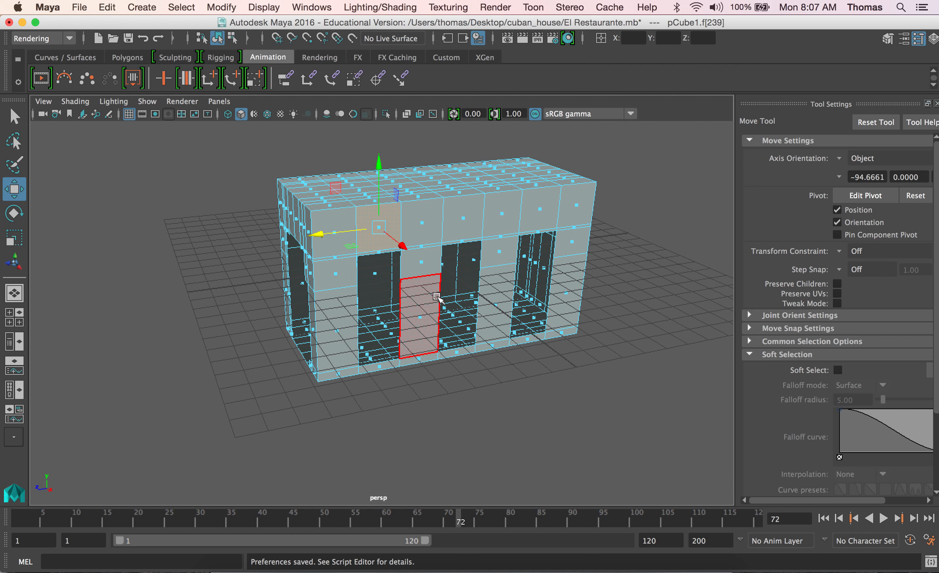
Step: Select all faces of both long walls of the building along their edges in the wireframe top view
key(space)
key(space)
key(space)
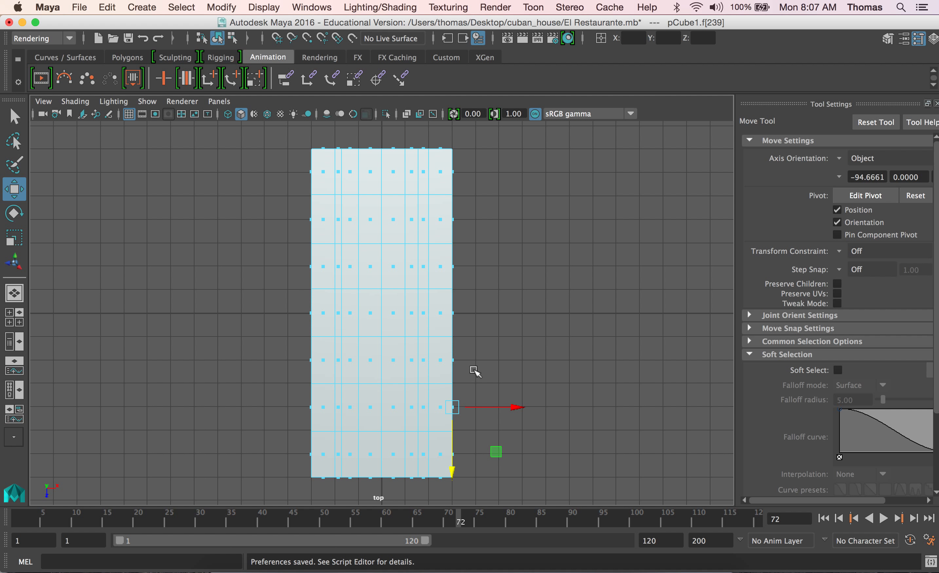
key(4)
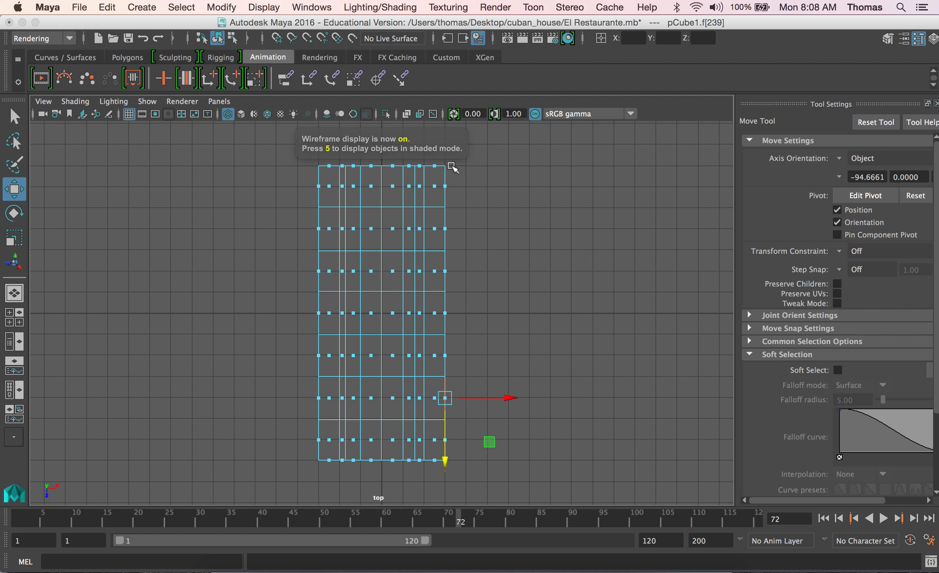
drag(482, 146, 443, 513)
drag(290, 152, 325, 476)
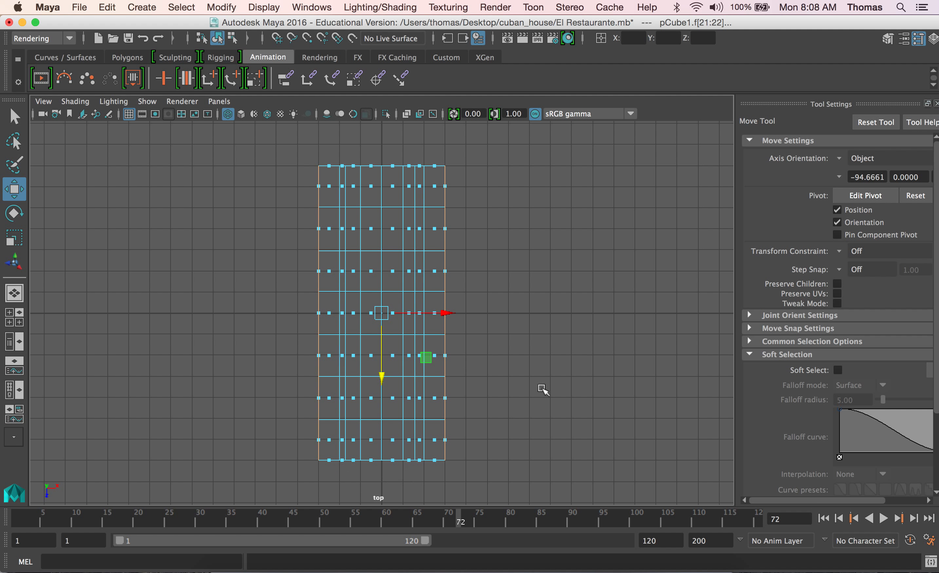
Step: Apply a Planar UV projection to the selected long-wall faces from the side-view camera, fitted to the bounding box with the image width/height ratio kept
key(space)
key(space)
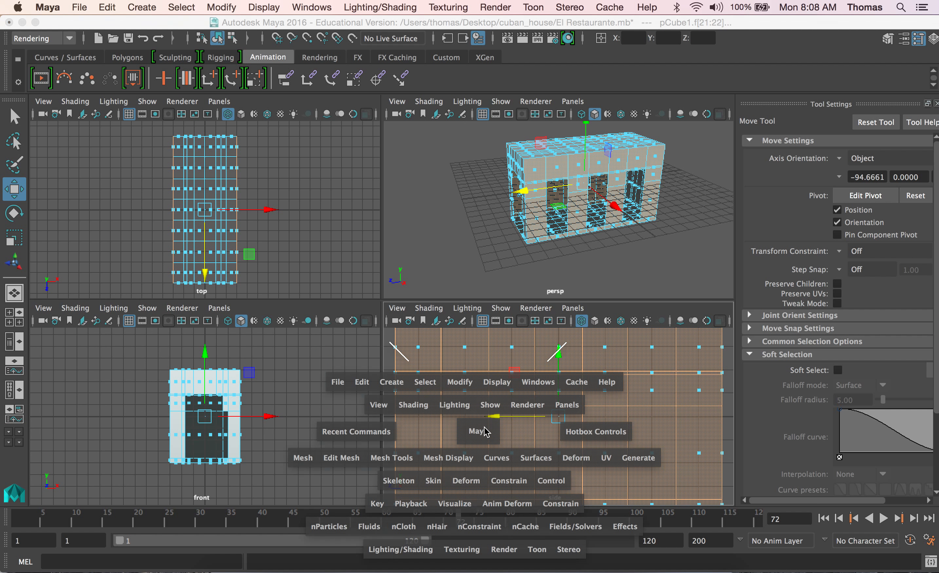
scroll(562, 434, down, 5)
alt+right_drag(461, 398, 476, 404)
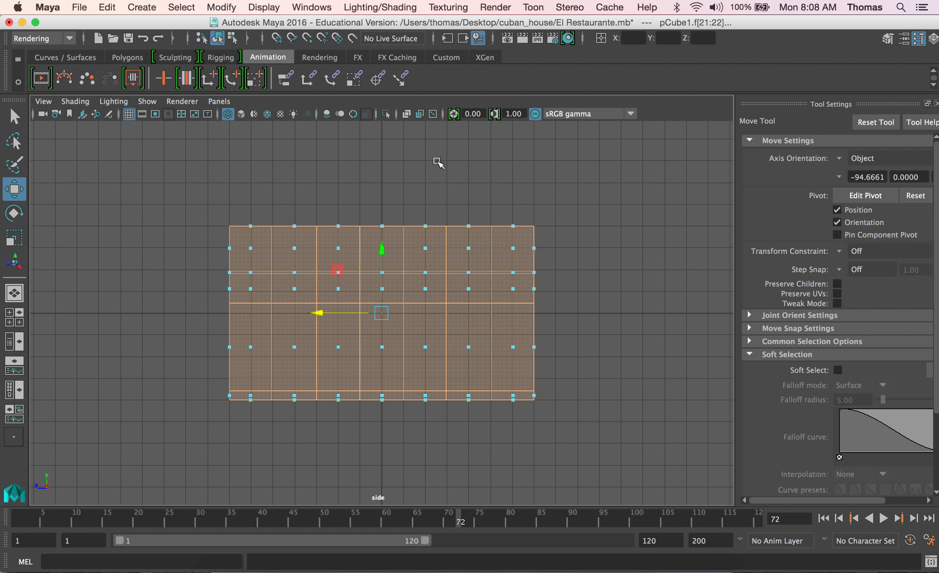
click(33, 39)
click(39, 45)
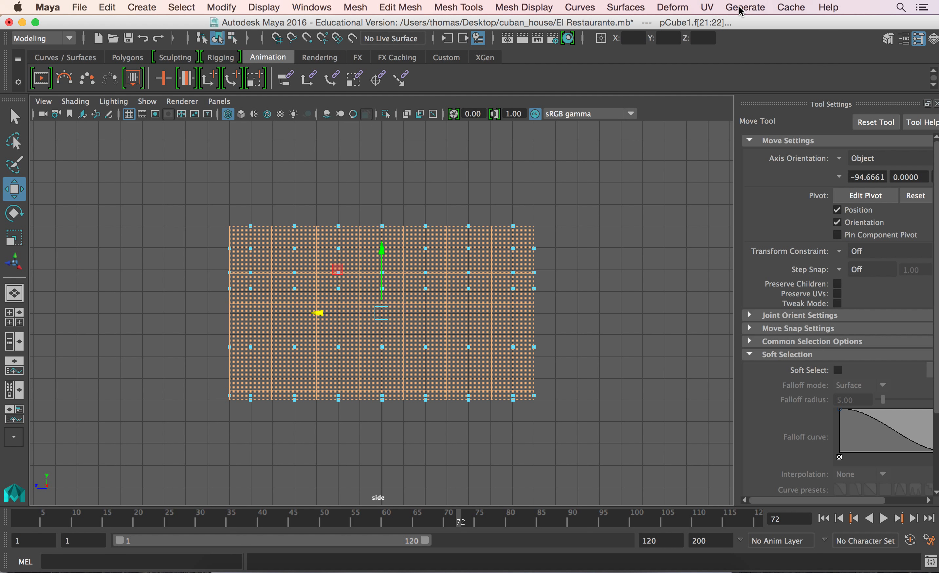
click(708, 8)
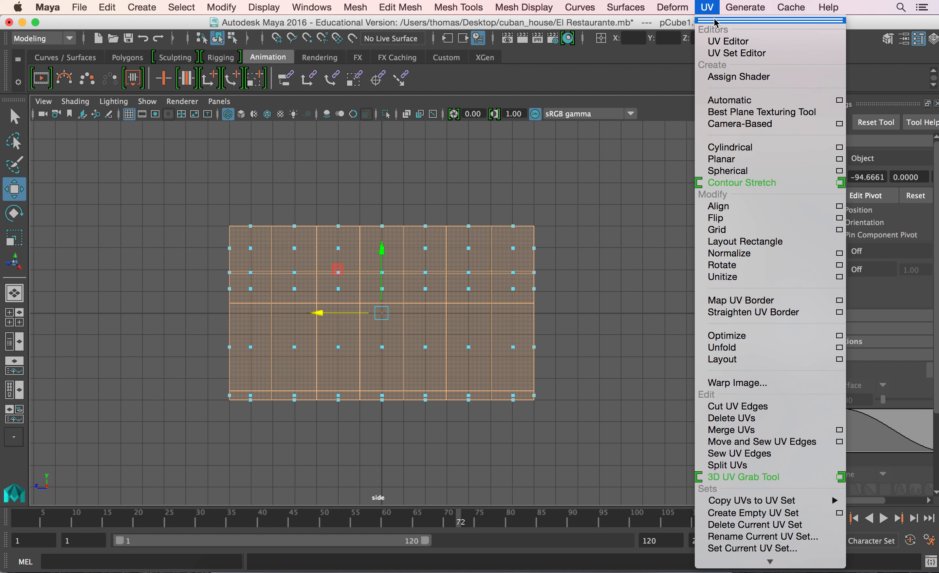
click(714, 20)
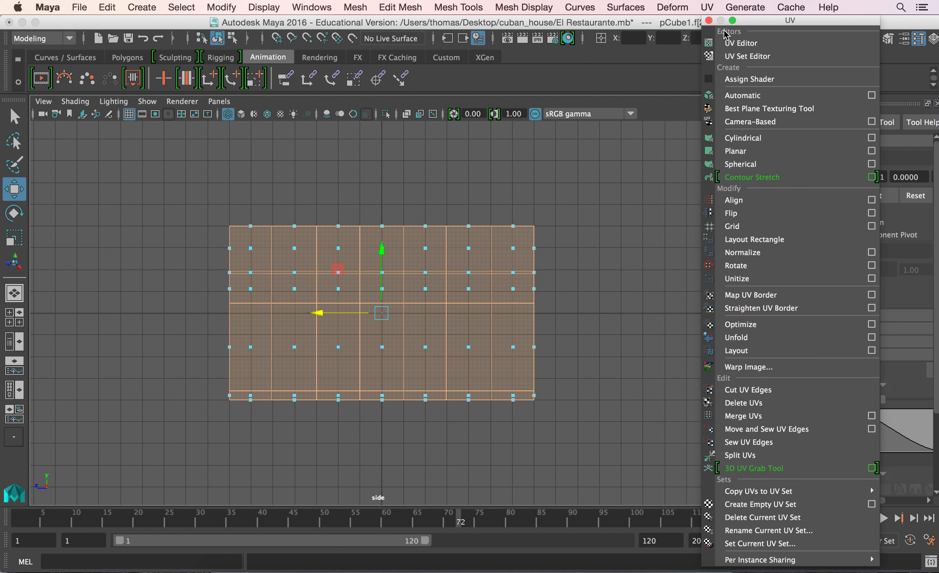
click(708, 21)
click(706, 7)
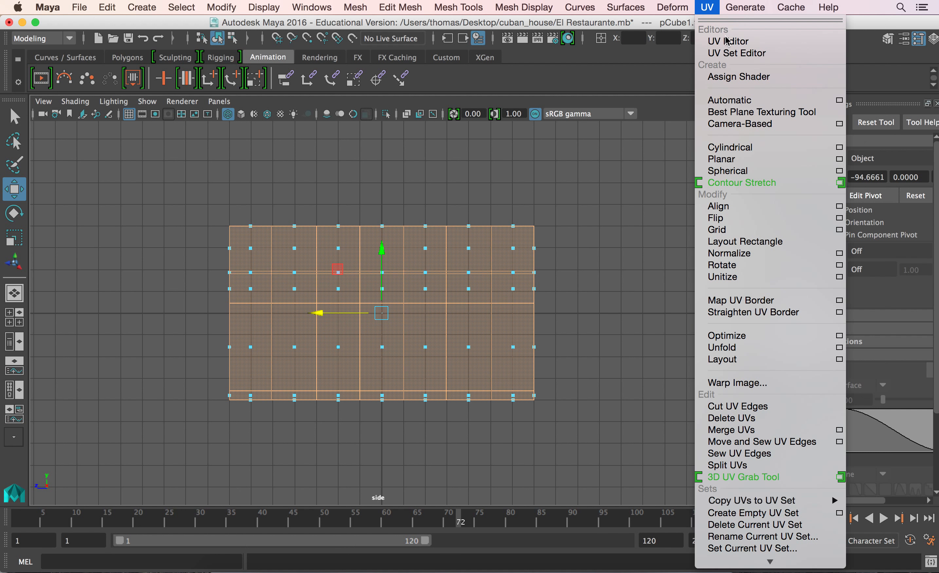
click(839, 160)
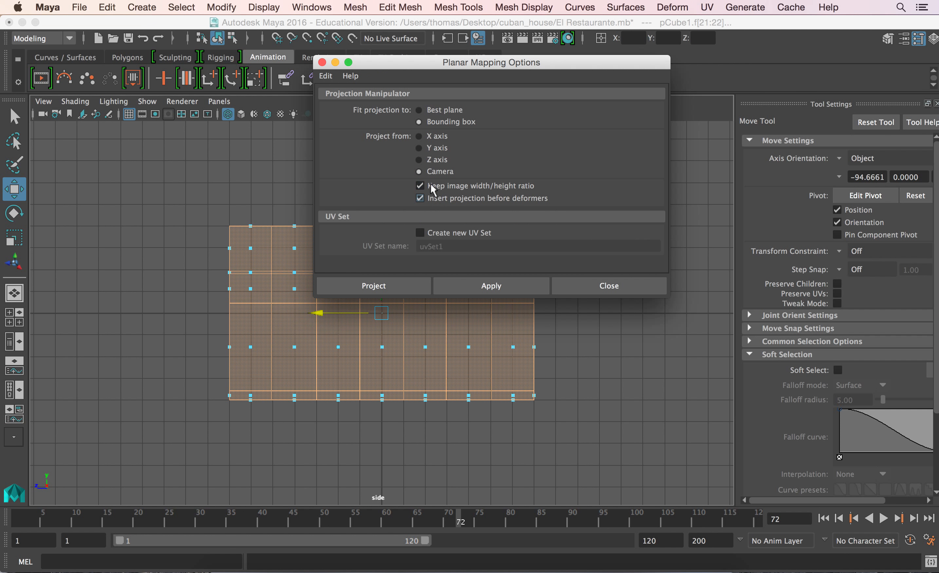
click(373, 289)
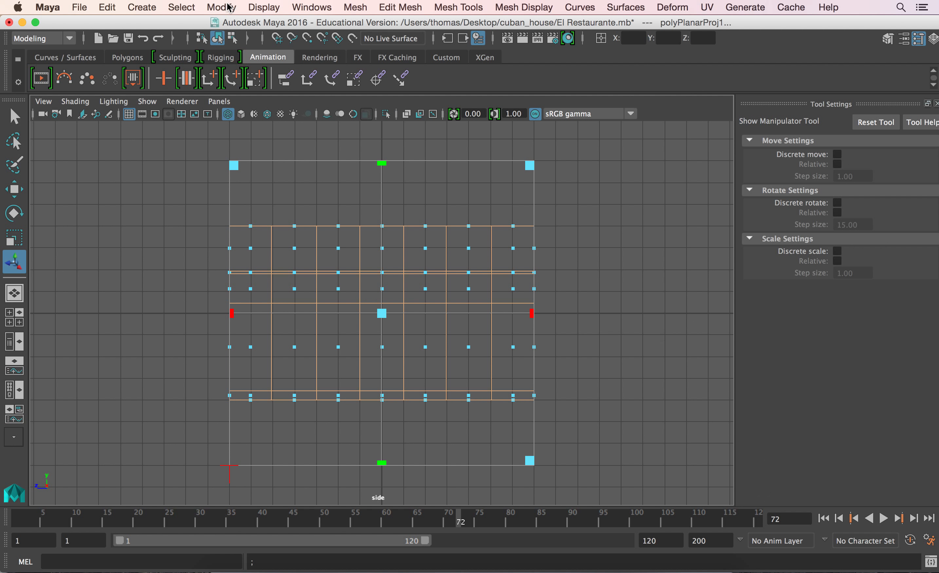
Step: Open the UV Editor and move the long-wall UVs horizontally out of the 0 to 1 texture space
click(298, 6)
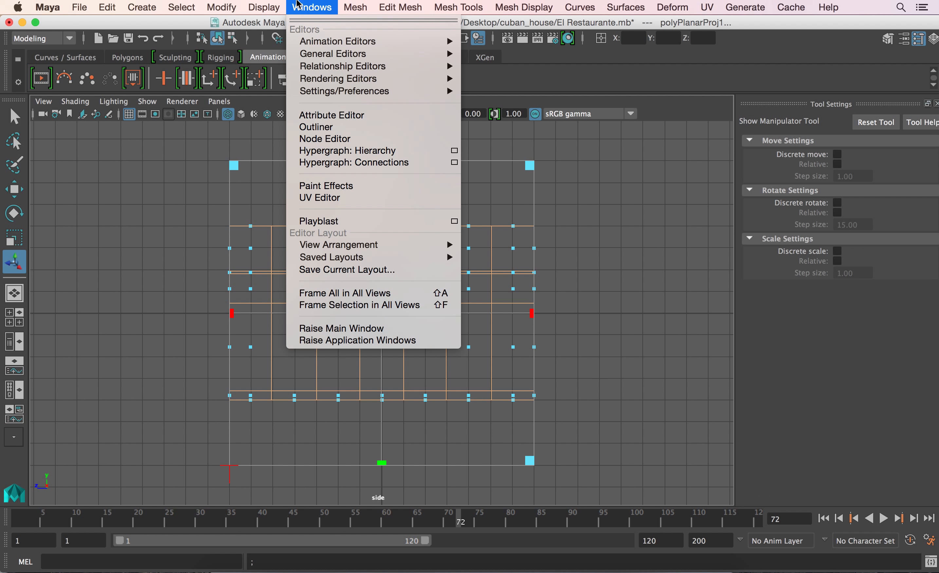
click(324, 199)
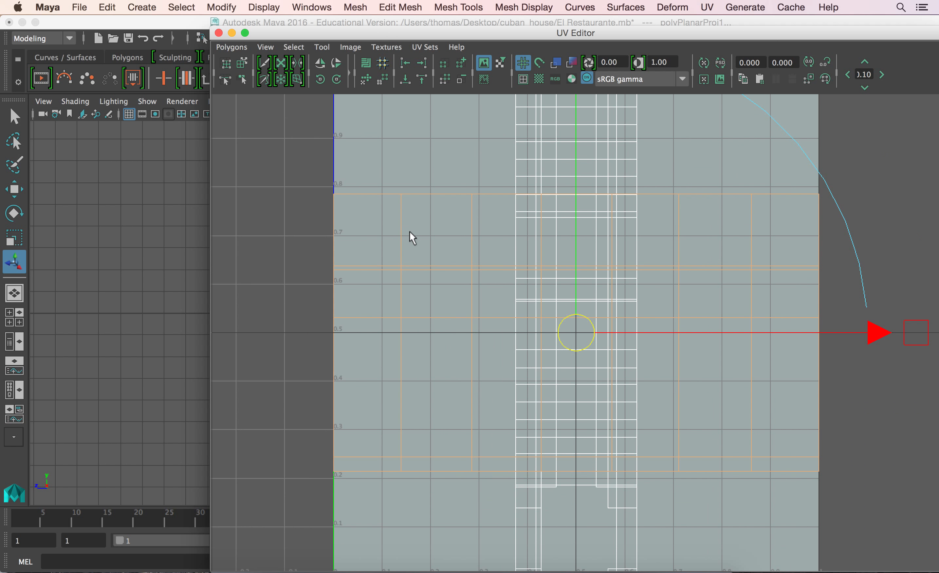
scroll(407, 230, down, 6)
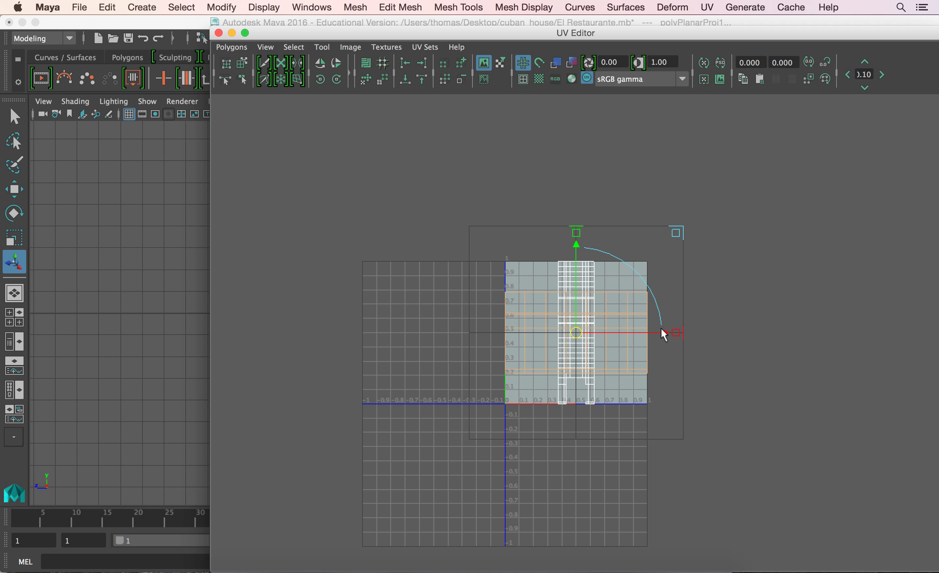
drag(662, 334, 893, 334)
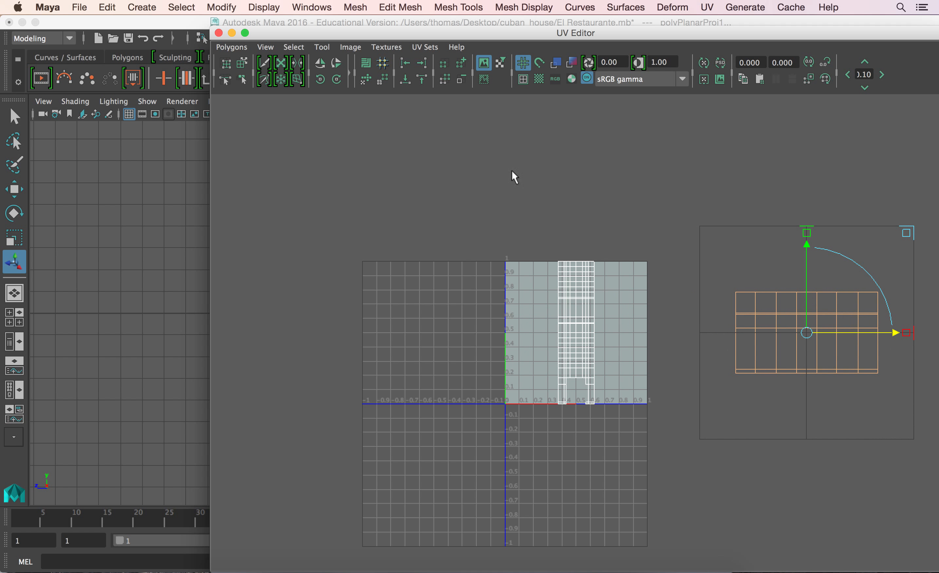
Step: Move the UV Editor aside, select the short end-wall faces in the top view, and bring up the front view
drag(376, 35, 615, 37)
key(space)
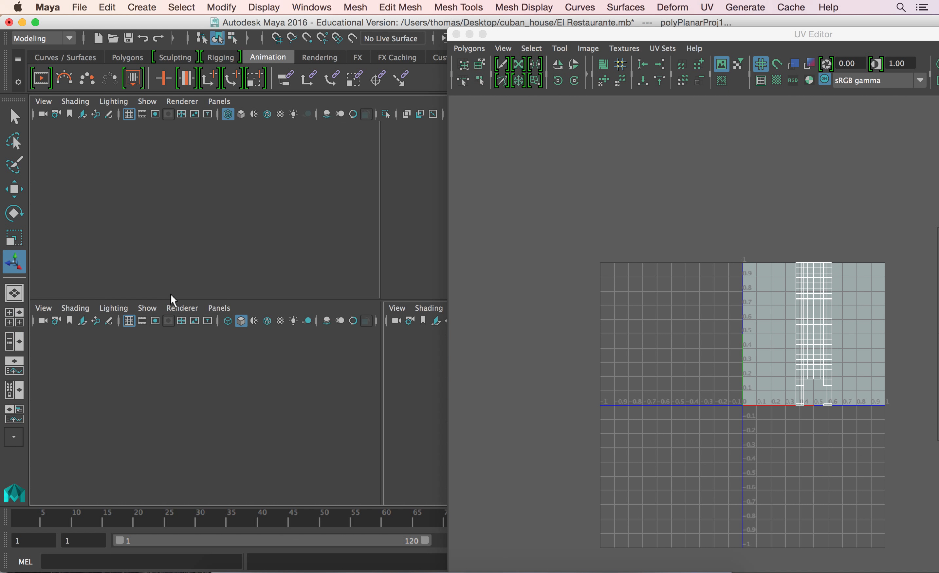
drag(547, 35, 713, 61)
key(space)
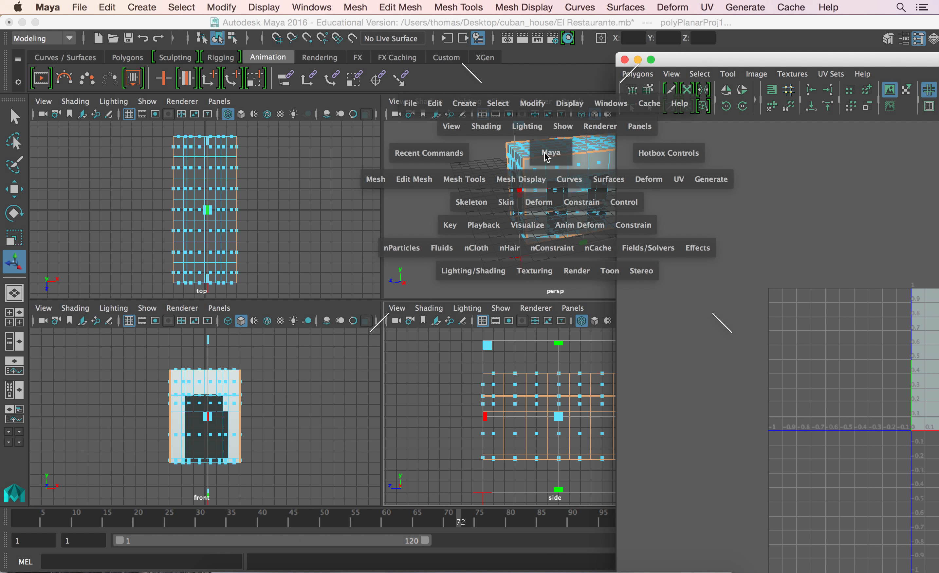
alt+drag(413, 246, 374, 307)
key(space)
key(space)
drag(289, 457, 466, 498)
key(space)
key(space)
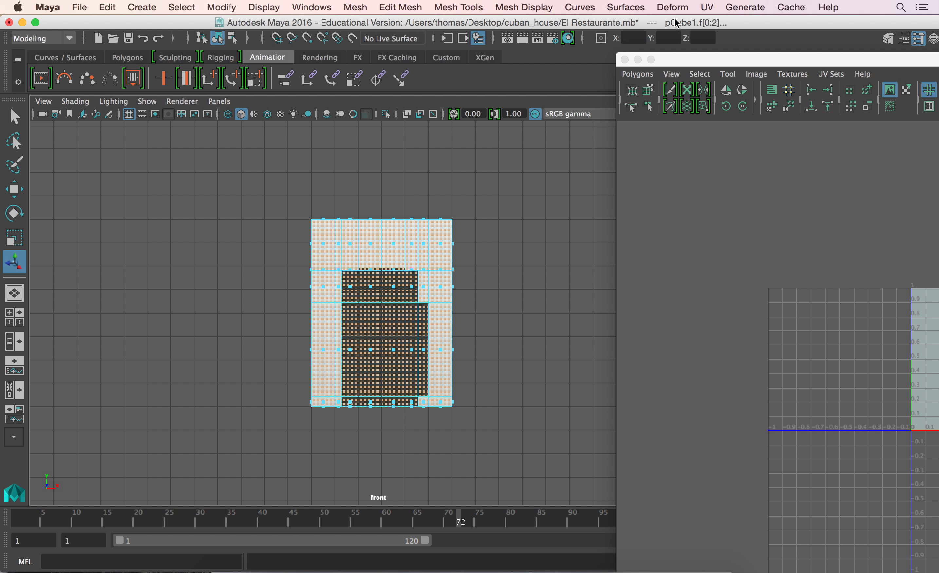
Step: Apply a Planar UV projection to the end-wall faces from the front view and move their UVs beside the long-wall UVs
click(712, 7)
click(725, 154)
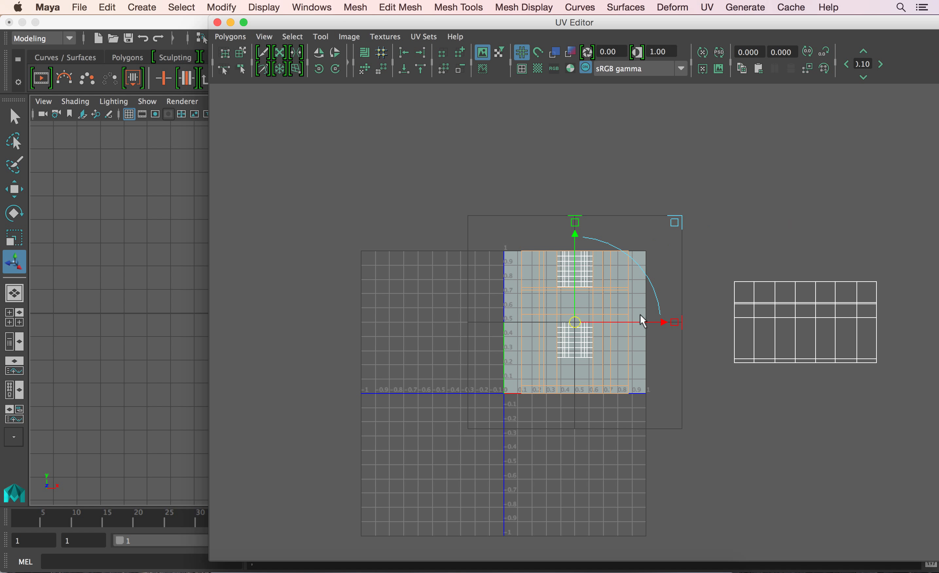
drag(661, 323, 898, 334)
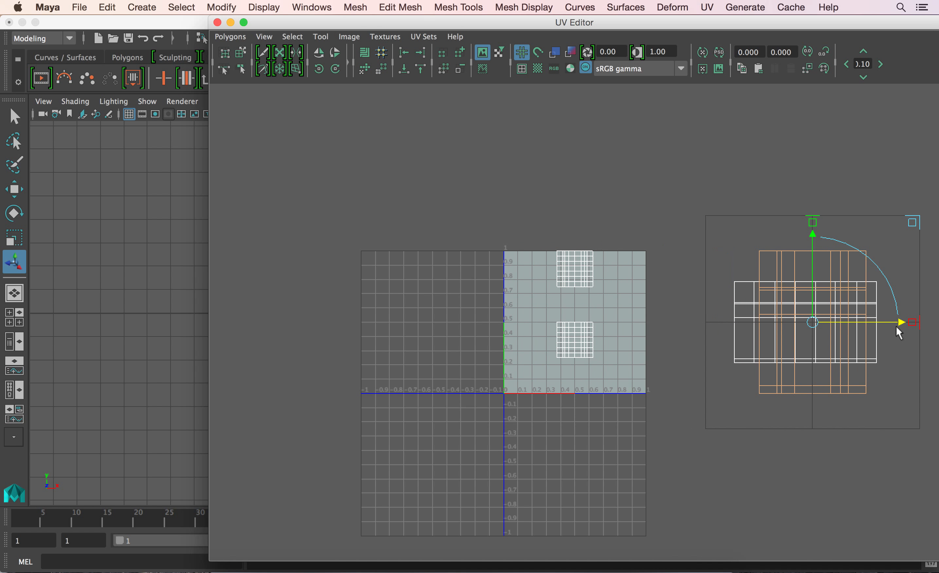
alt+middle_drag(829, 308, 489, 324)
drag(531, 324, 661, 330)
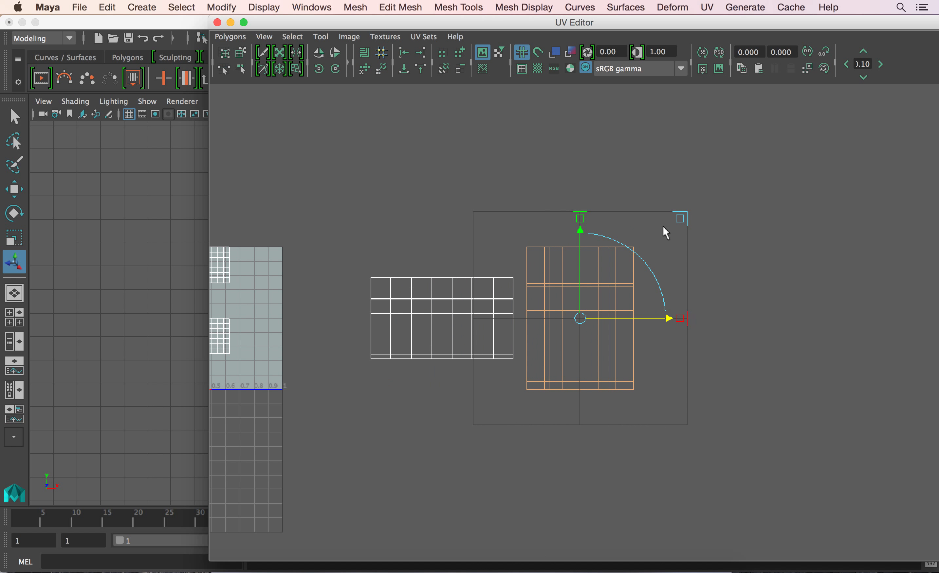
Step: Scale the end-wall UVs down to the height of the long-wall UVs and place them beside that shell with a small gap
drag(682, 223, 639, 263)
drag(630, 316, 581, 316)
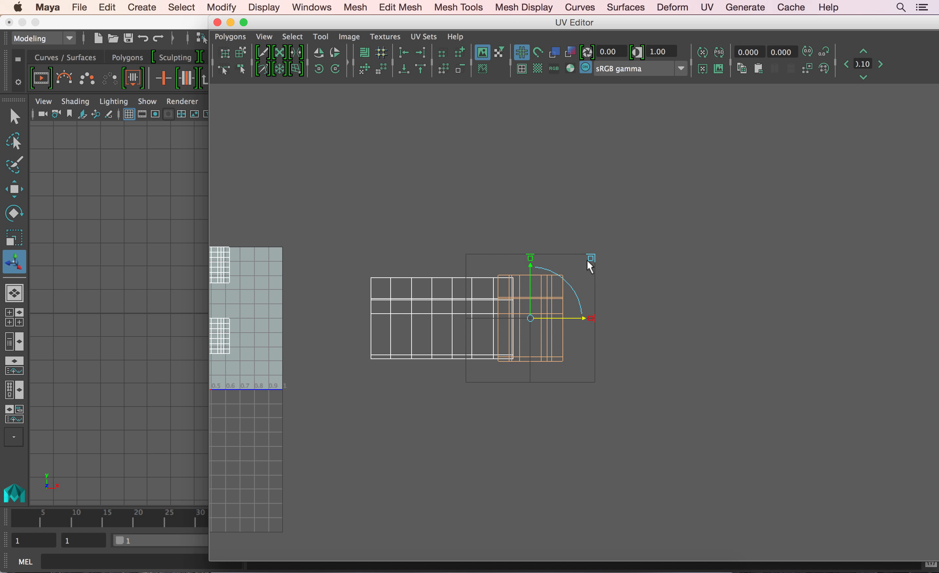
drag(588, 260, 585, 261)
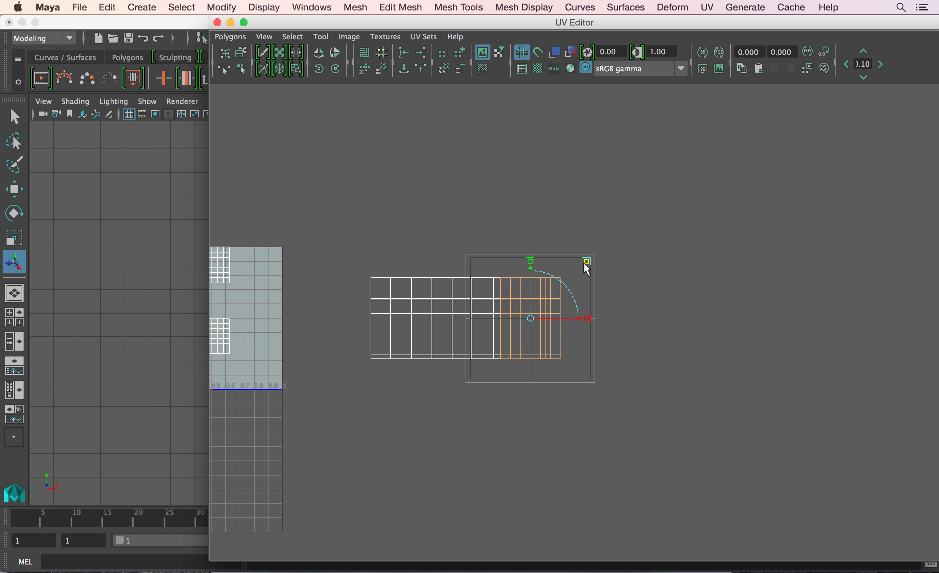
drag(580, 314, 594, 315)
key(super+z)
key(w)
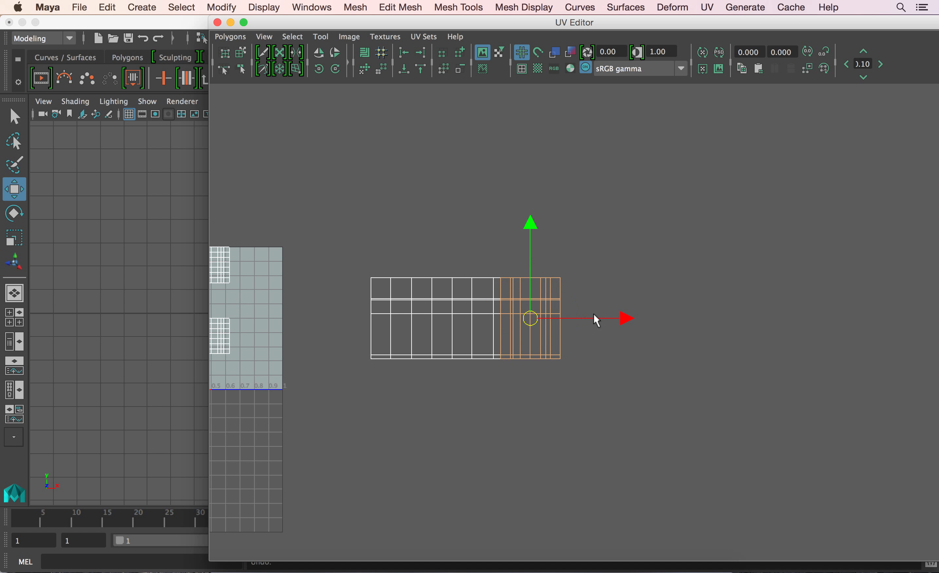
drag(626, 319, 646, 325)
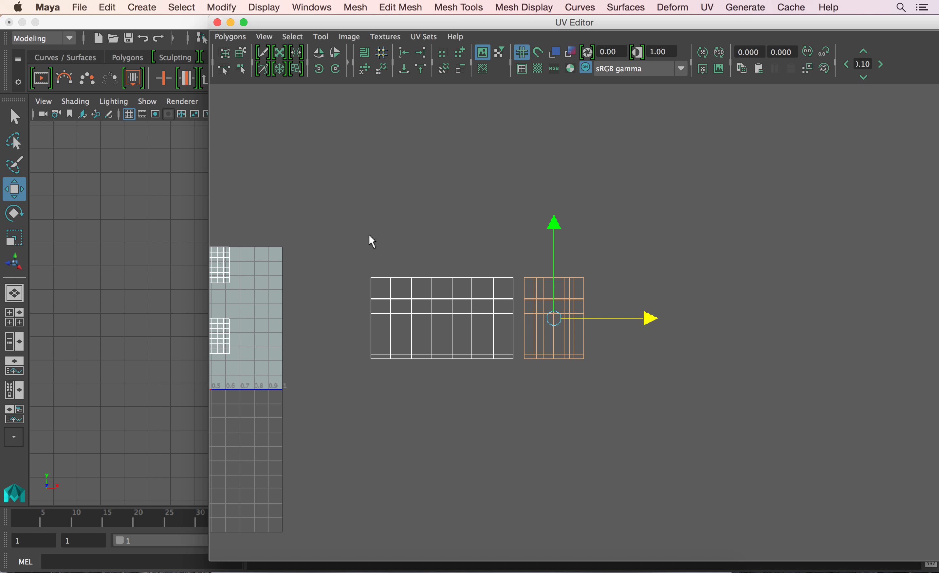
Step: Select the remaining roof and floor faces inside the 0 to 1 texture space of the UV Editor
drag(316, 23, 568, 23)
alt+middle_drag(550, 272, 679, 260)
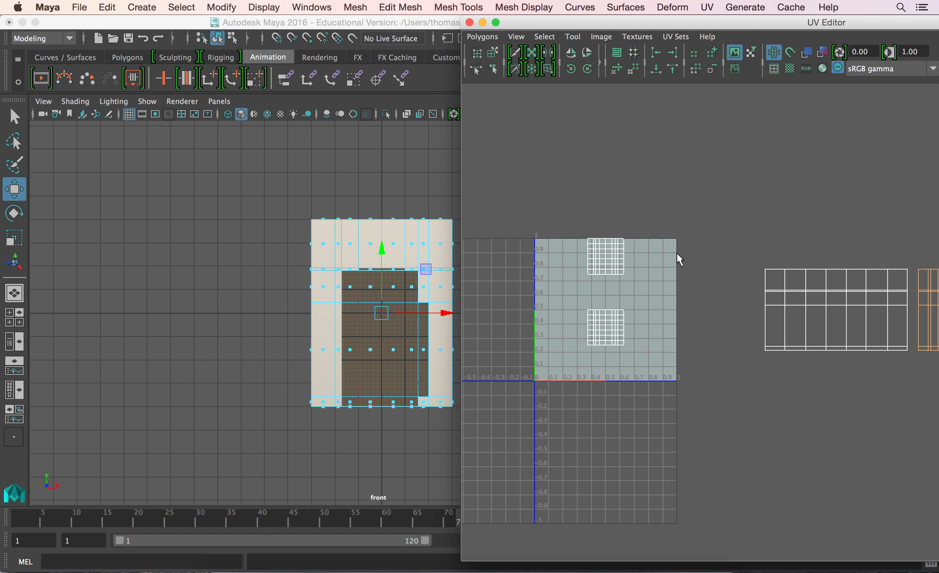
right_click(625, 263)
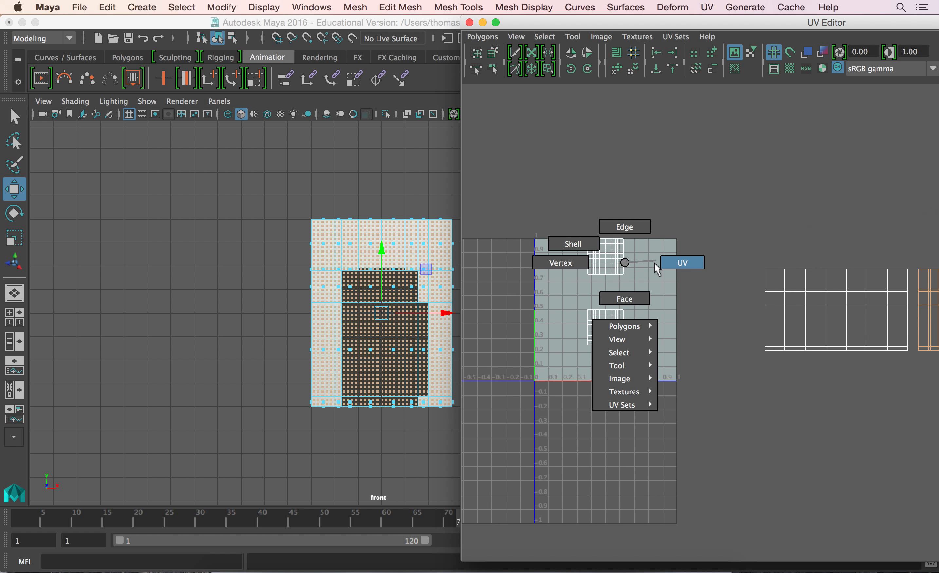
click(682, 263)
drag(575, 203, 717, 401)
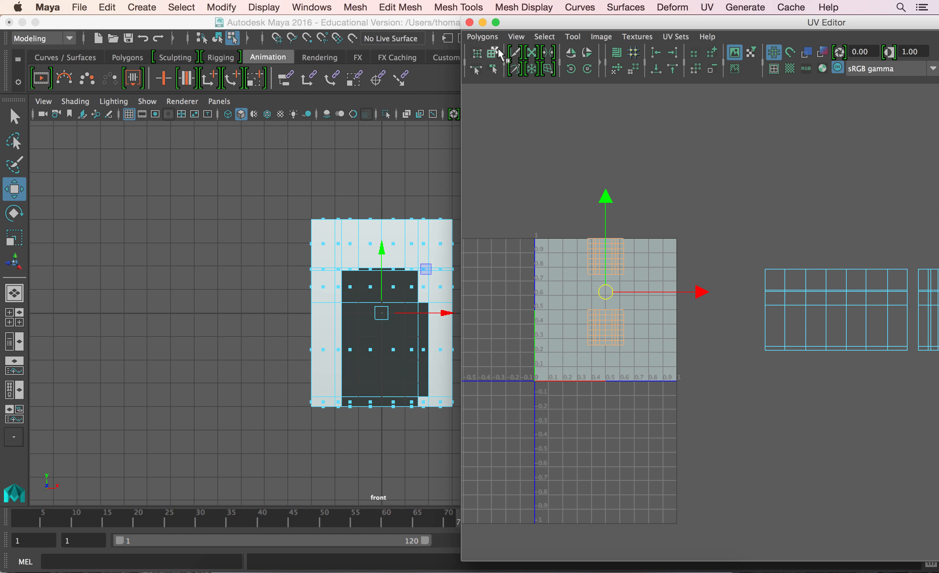
Step: Bring up the top view and apply a Planar UV projection to the selected roof and floor faces
drag(539, 22, 855, 96)
key(space)
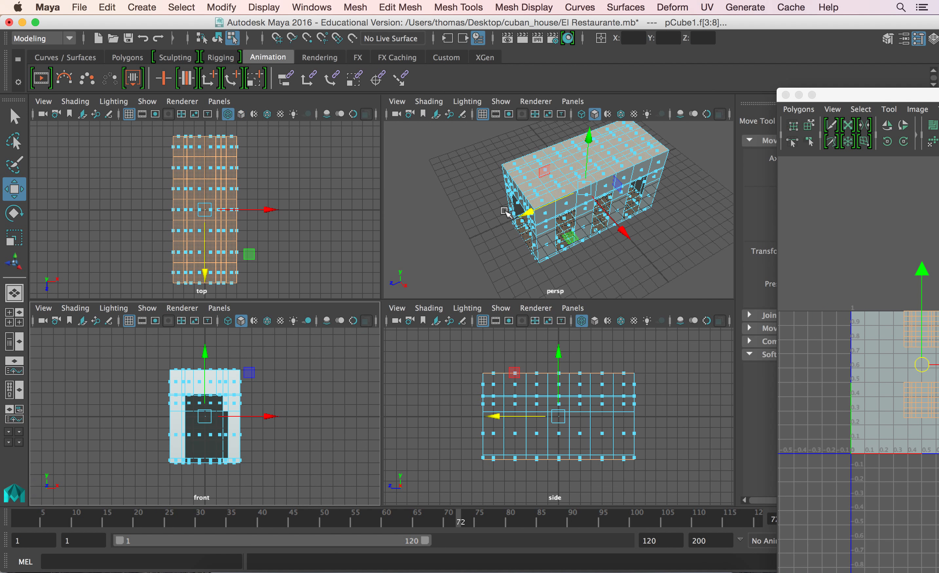
key(space)
mouse_move(460, 348)
alt+mouse_down()
mouse_move(467, 243)
mouse_move(463, 339)
alt+mouse_up()
key(space)
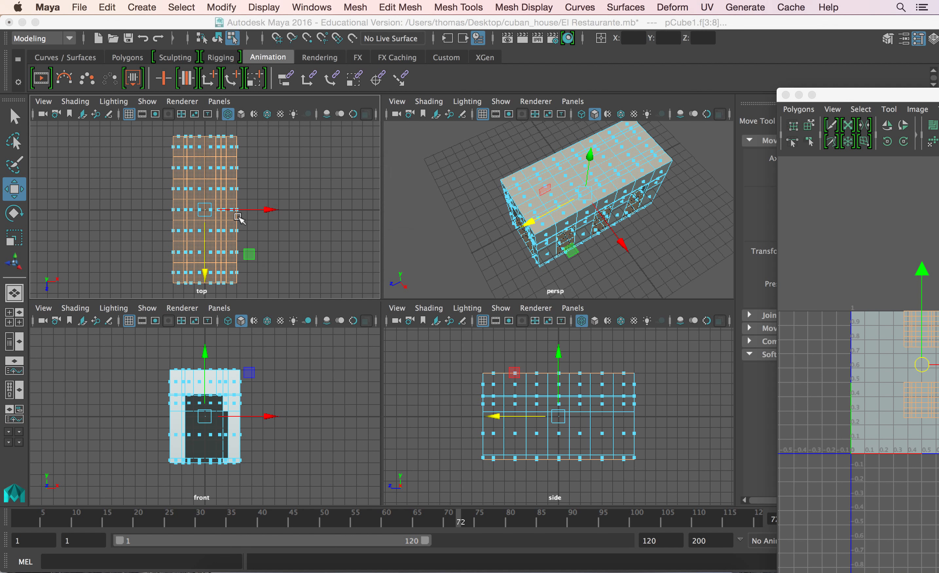
key(space)
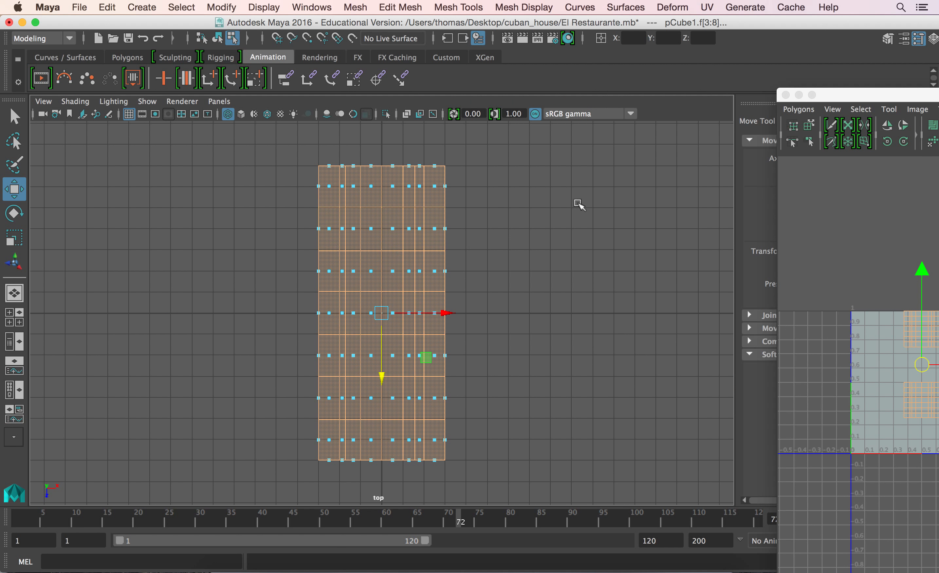
click(708, 8)
click(725, 156)
Step: Move the roof and floor UVs out of the texture space, scale them down slightly, and place them above the long-wall UVs
drag(883, 95, 273, 31)
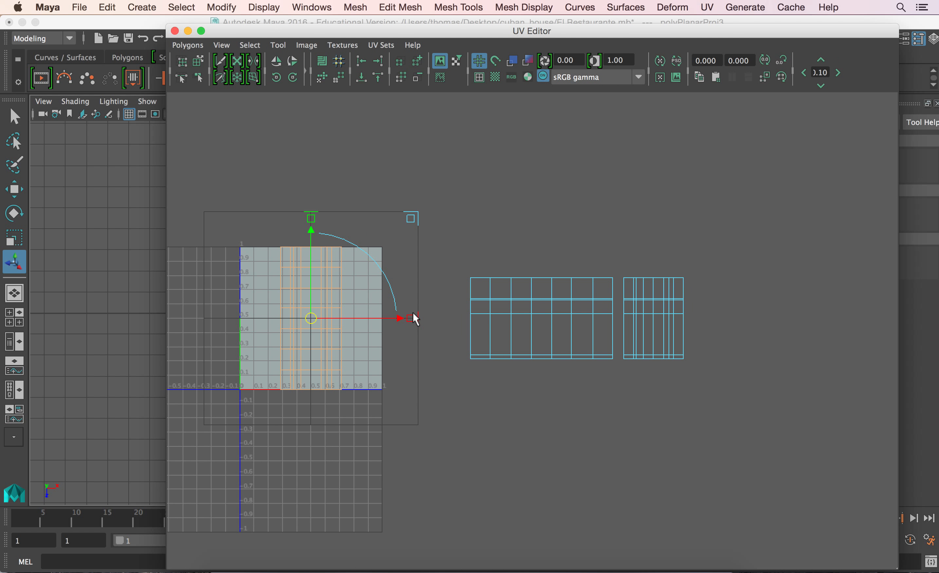
drag(396, 315, 514, 323)
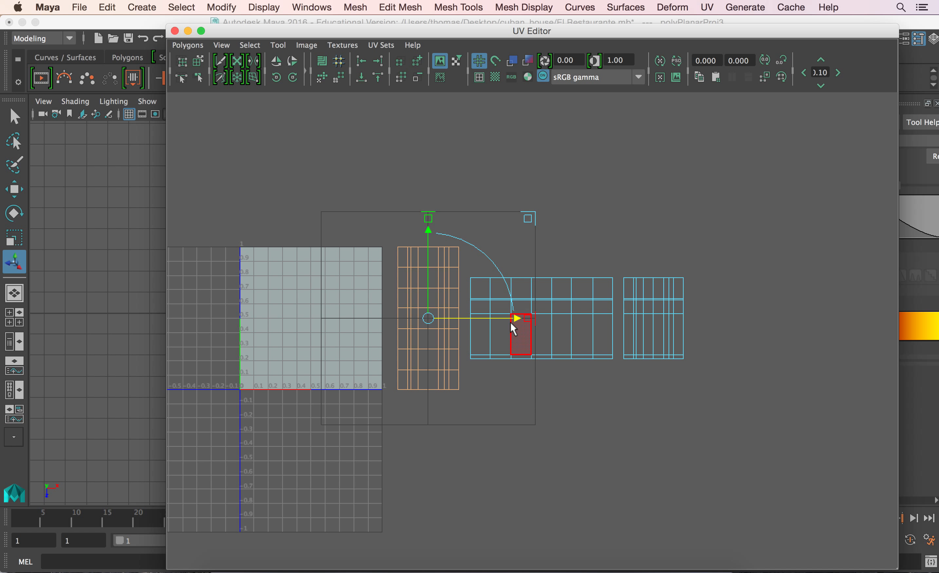
key(r)
drag(430, 320, 428, 322)
key(w)
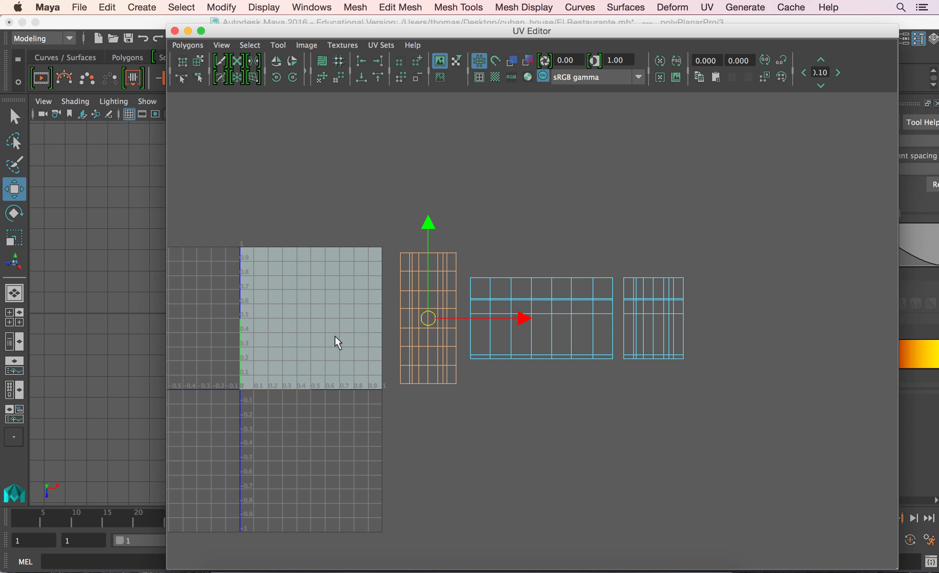
drag(428, 319, 495, 177)
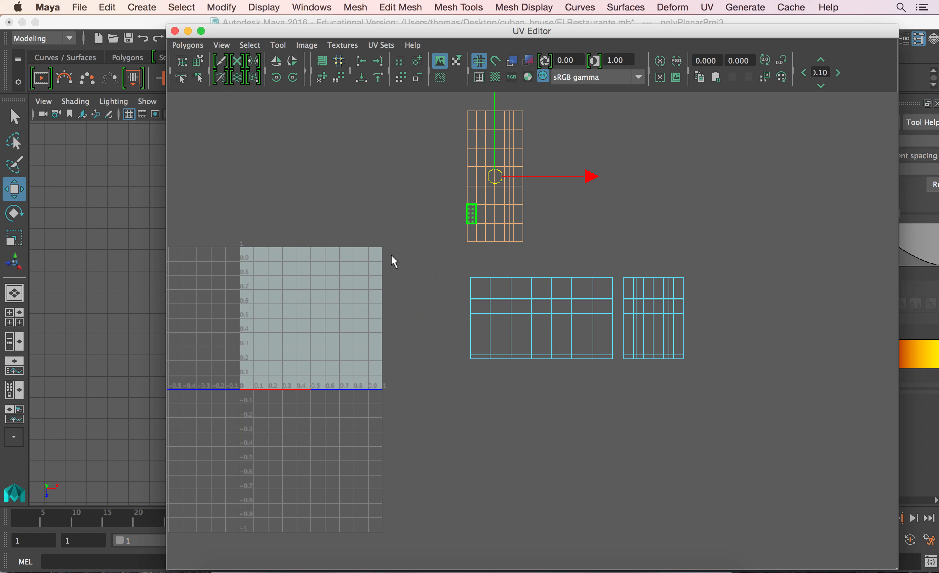
Step: Select the end-wall shell and move it closer to the long-wall shell
drag(424, 267, 754, 420)
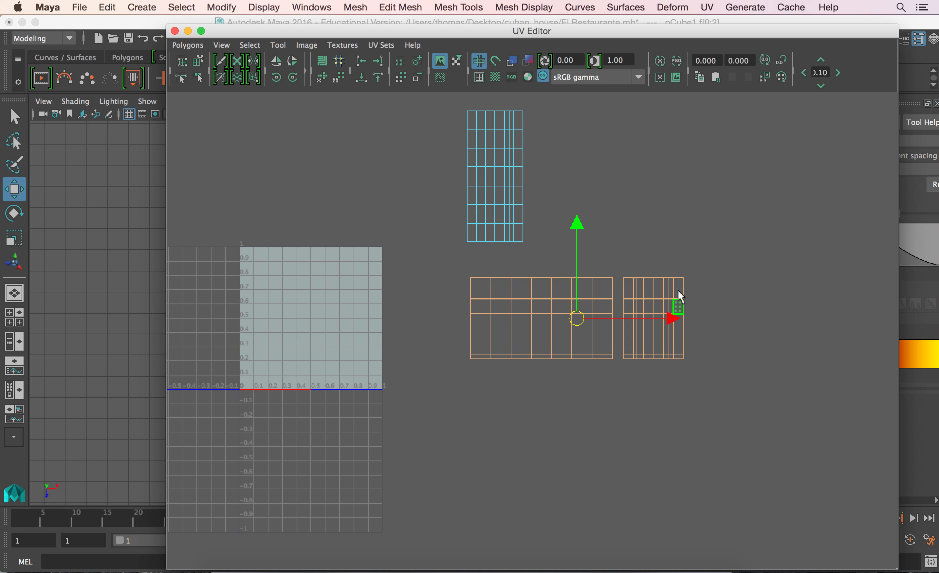
drag(730, 242, 621, 420)
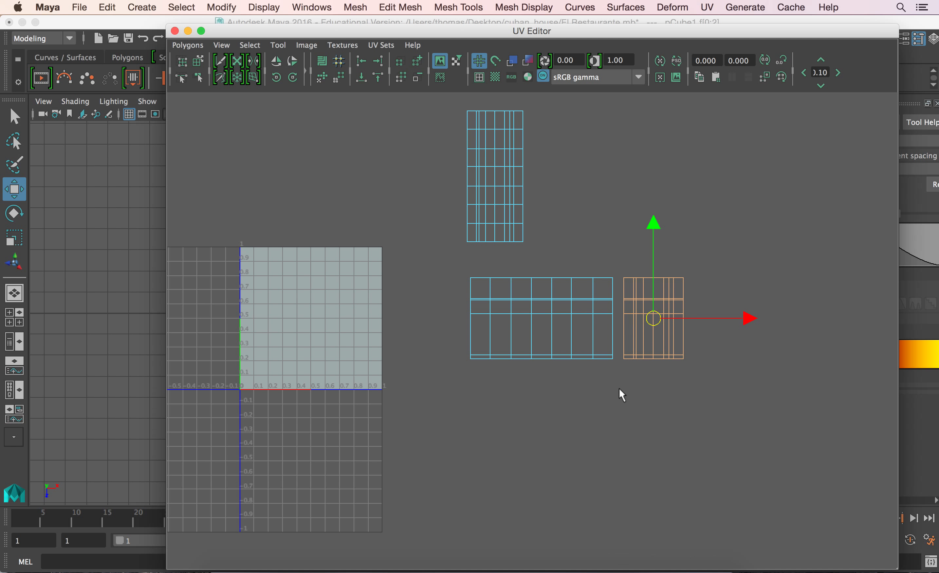
drag(748, 319, 737, 319)
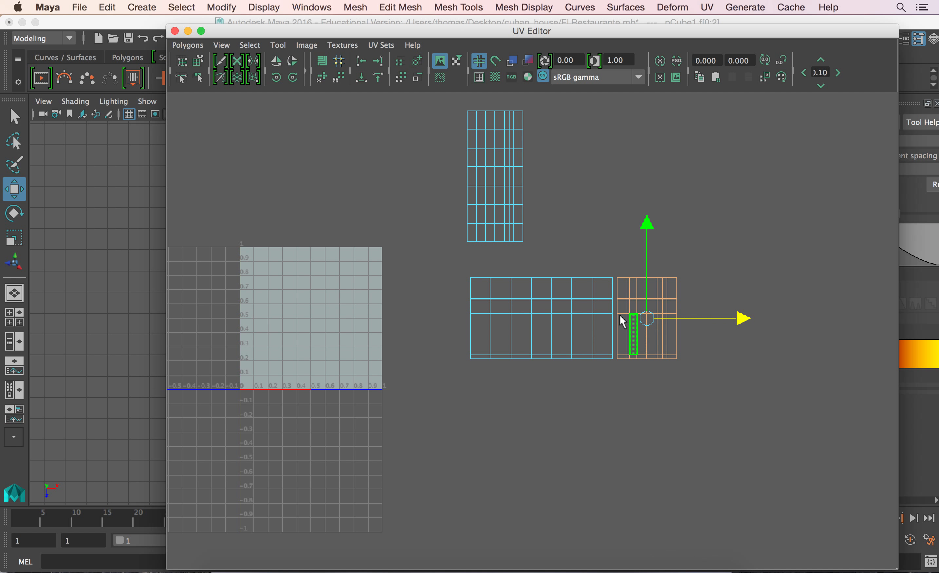
Step: Move both wall shells into the 0 to 1 texture space and scale them down together to fit its lower half
drag(442, 256, 752, 420)
drag(669, 328, 412, 328)
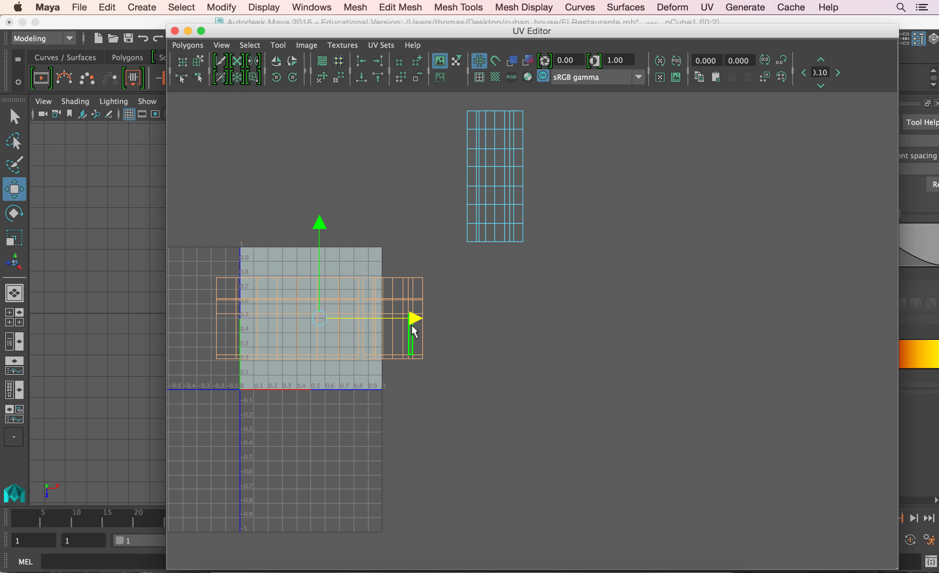
key(r)
drag(324, 324, 290, 324)
key(w)
drag(411, 319, 397, 316)
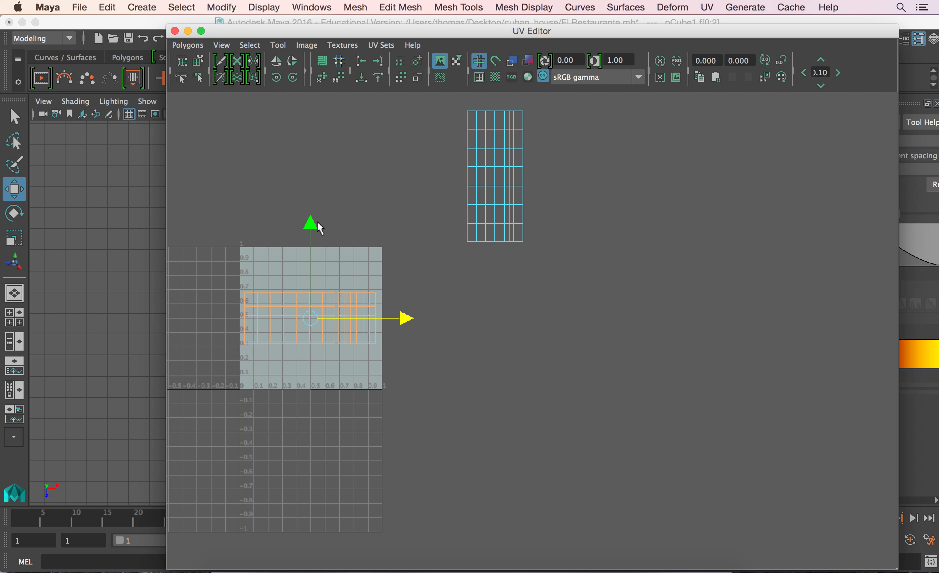
drag(310, 230, 309, 265)
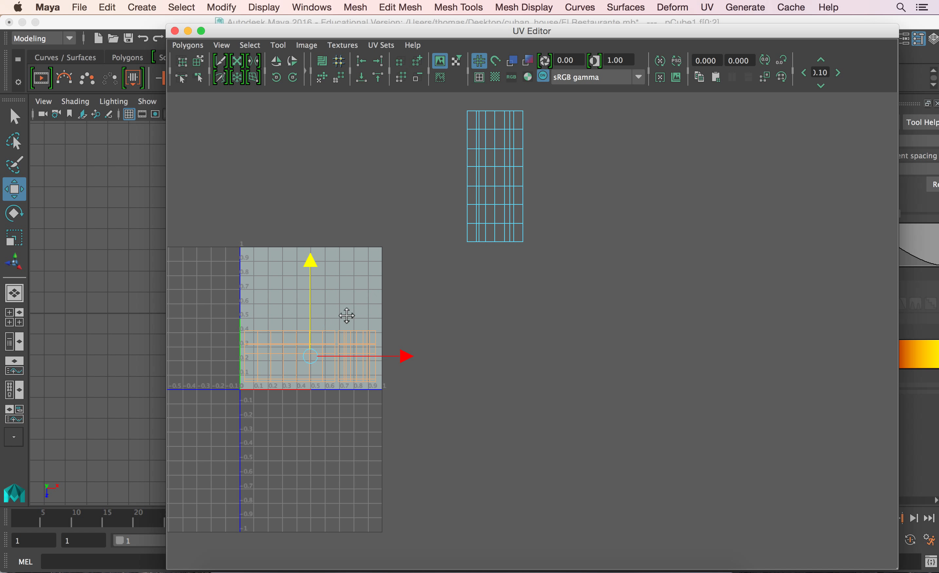
Step: Stretch the wall shells horizontally to fill the full width of the 0 to 1 texture space
alt+middle_drag(332, 321, 464, 323)
alt+right_drag(362, 356, 847, 359)
alt+middle_drag(542, 361, 599, 332)
key(r)
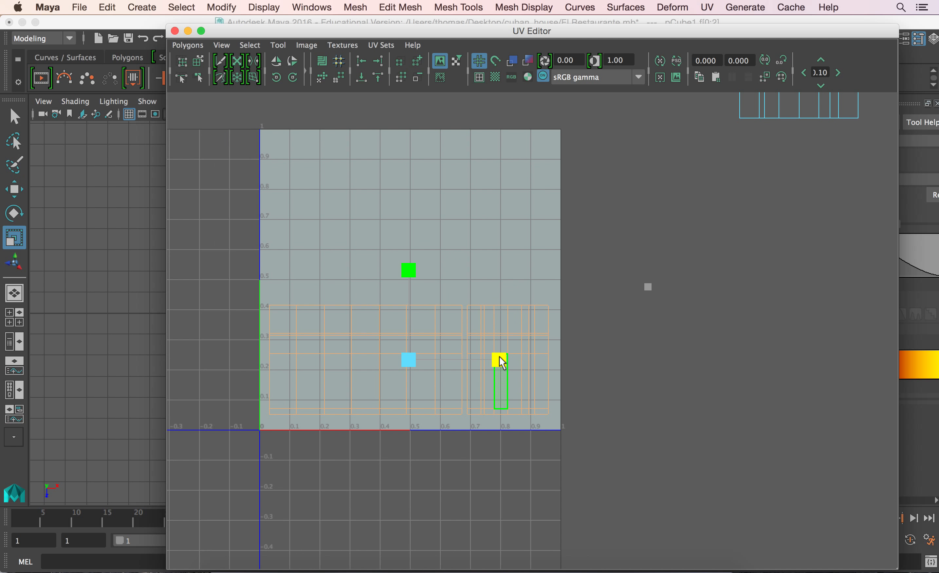
drag(502, 356, 506, 356)
key(w)
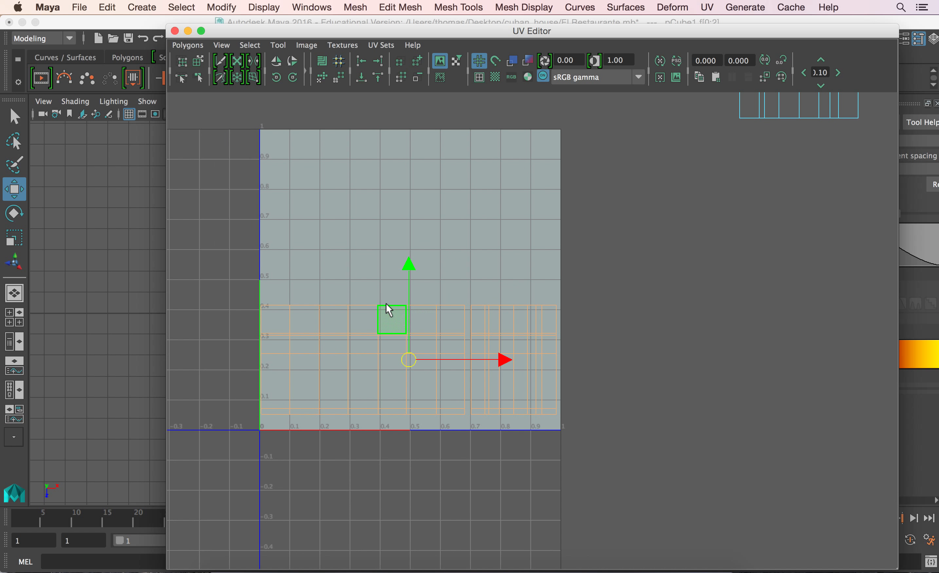
drag(409, 267, 409, 266)
scroll(507, 272, down, 4)
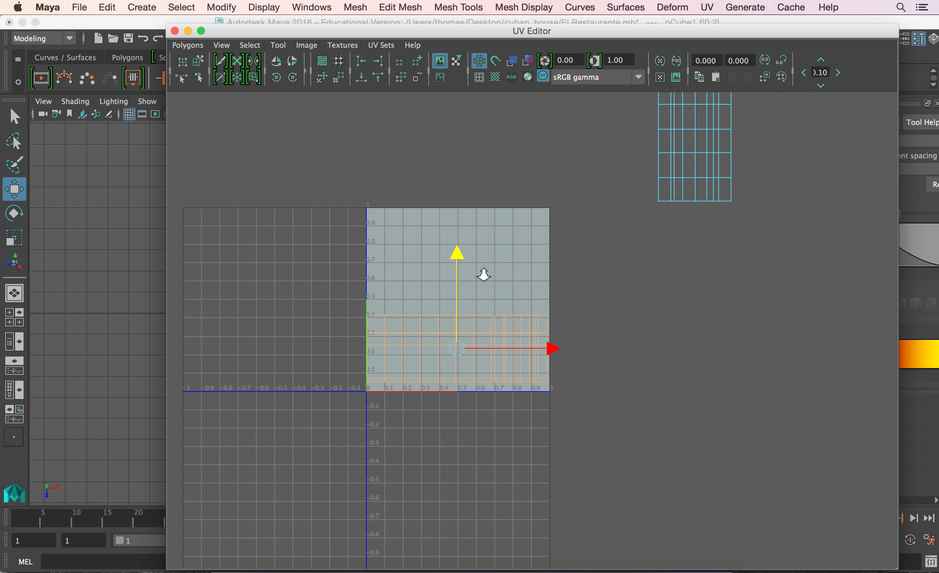
alt+middle_drag(688, 243, 684, 314)
drag(614, 114, 750, 343)
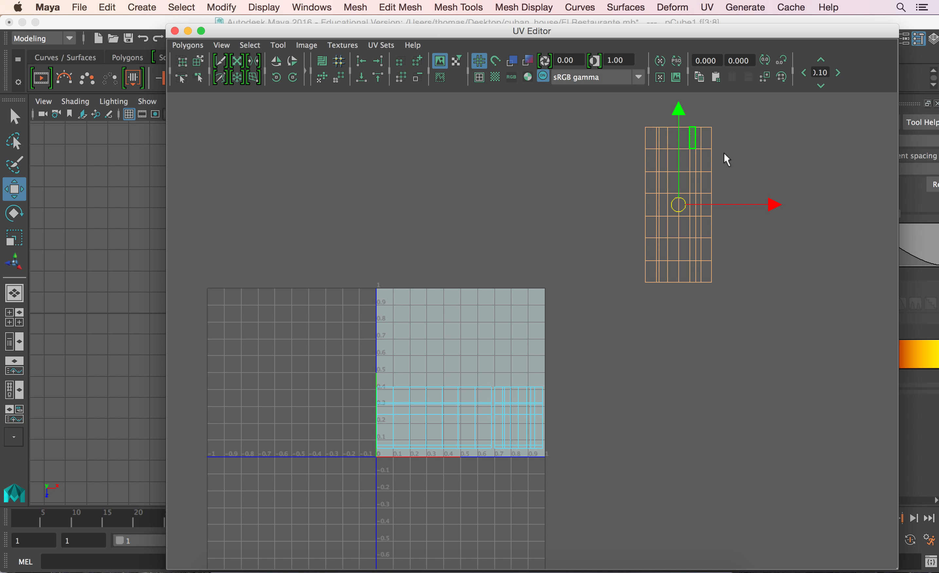
key(e)
drag(638, 124, 585, 244)
key(super+z)
Step: Move the UV Editor aside and select only the roof faces of the wall mesh in the front view
drag(514, 35, 390, 110)
right_drag(585, 300, 592, 332)
click(609, 412)
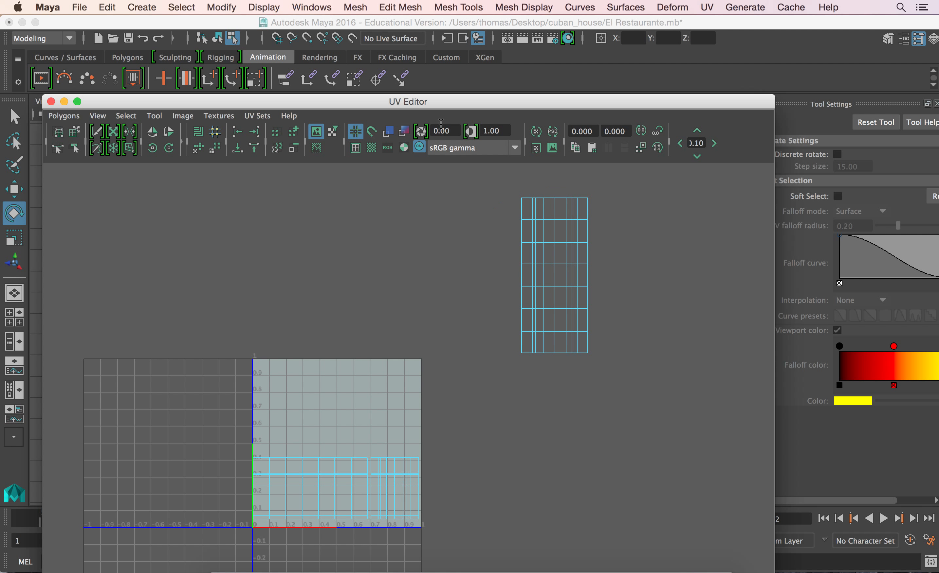
drag(451, 108, 938, 204)
key(space)
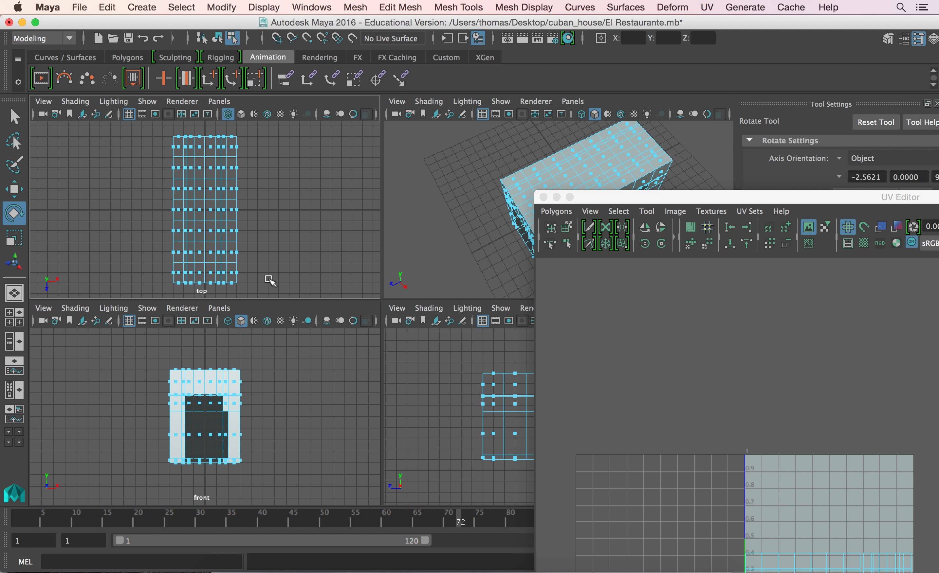
key(space)
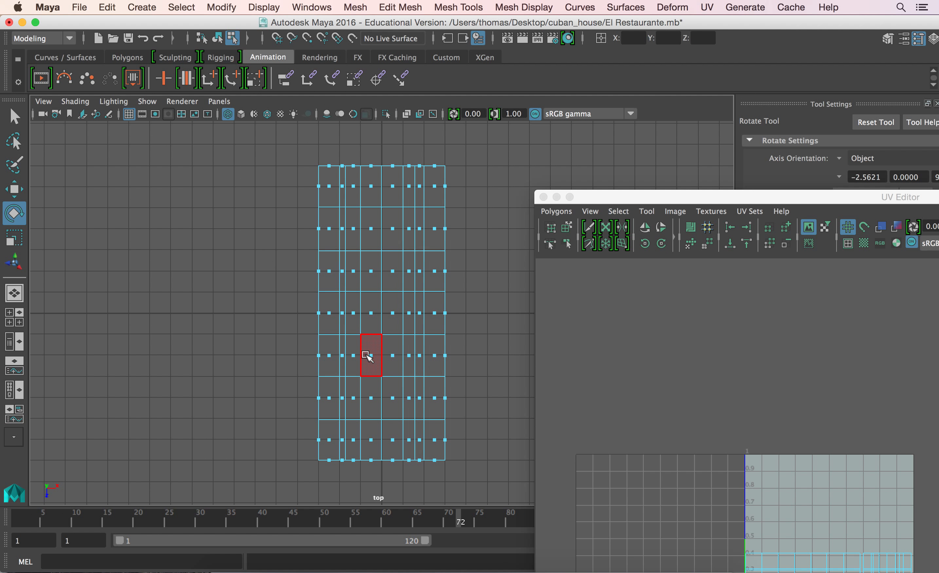
key(space)
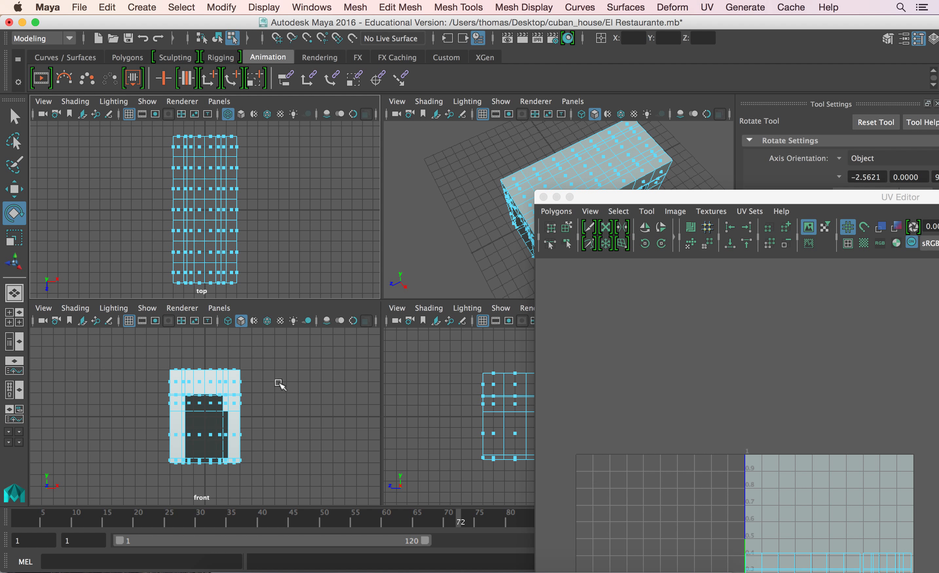
key(space)
drag(265, 193, 479, 231)
Step: Apply a Planar UV projection to the roof faces from the top view and move their UVs horizontally outside the texture space
key(space)
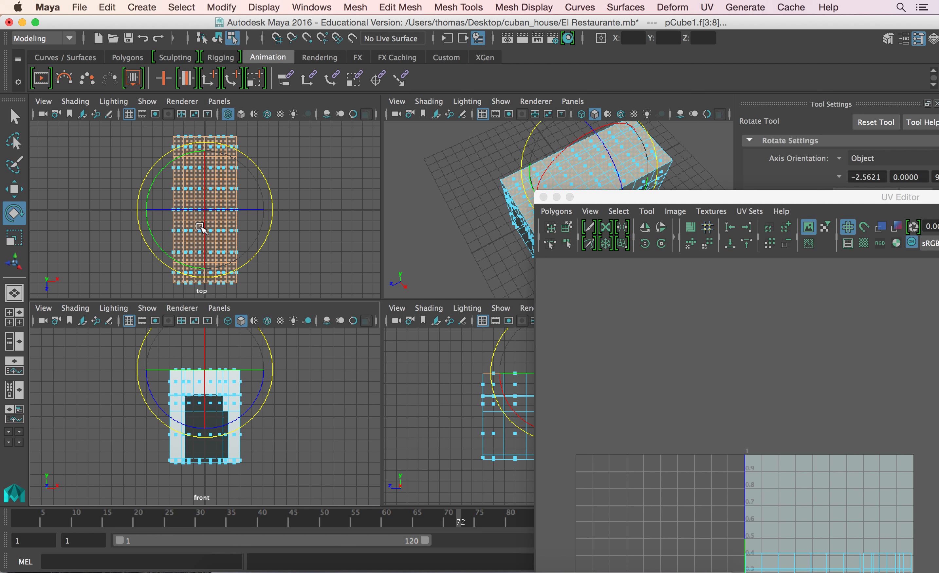
key(space)
click(705, 7)
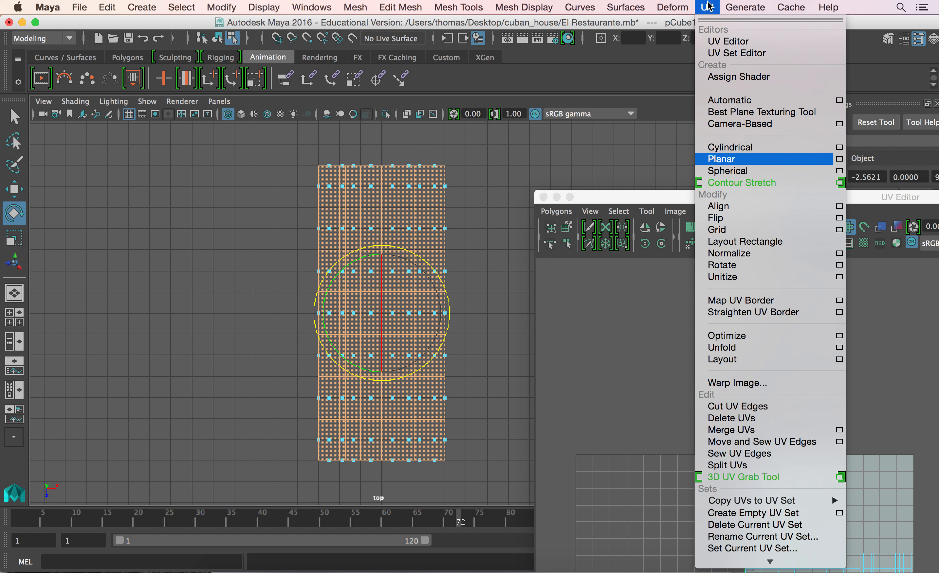
click(734, 158)
drag(749, 197, 268, 21)
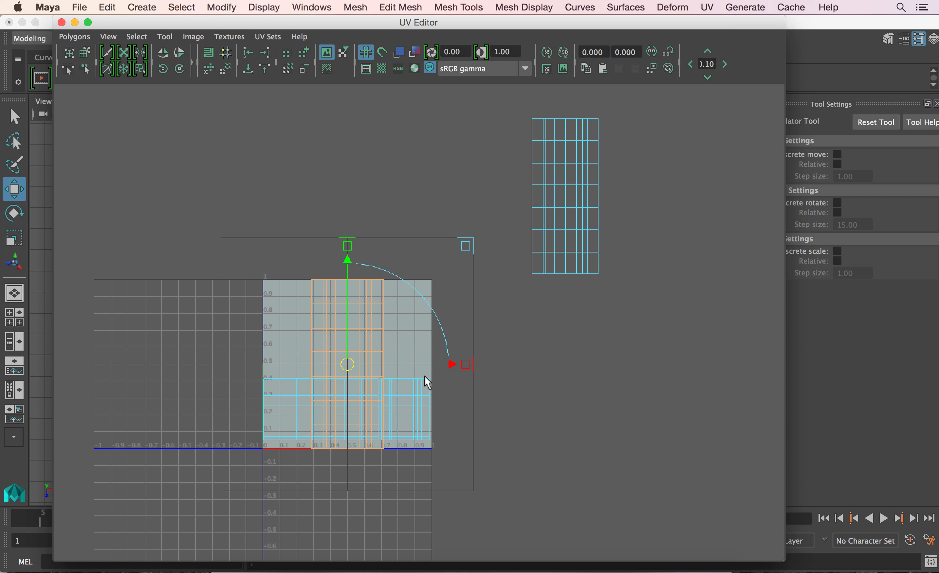
key(w)
drag(440, 365, 781, 373)
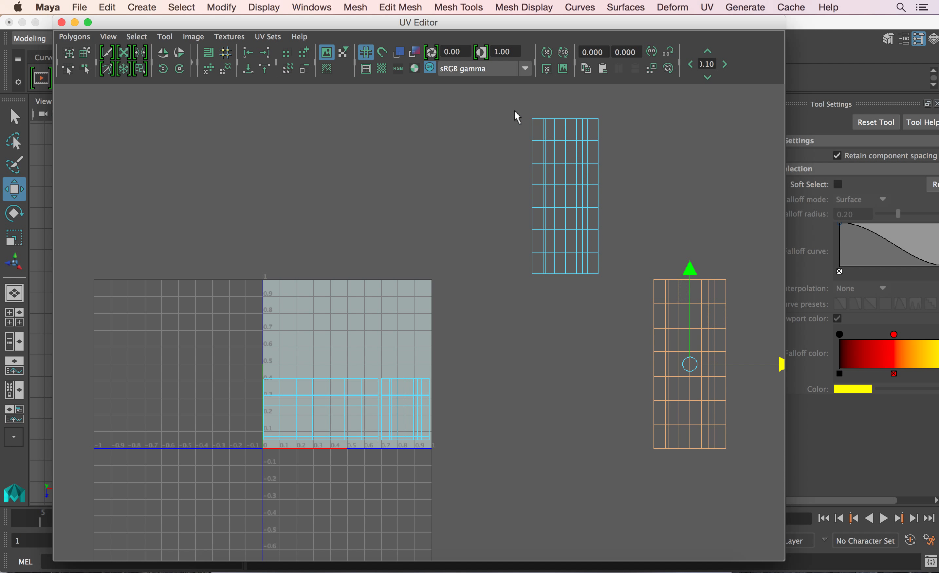
Step: Select the floor shell's UVs, rotate them 90 degrees, and move them into the texture space above the wall shells
right_drag(544, 144, 571, 135)
drag(522, 104, 606, 327)
key(e)
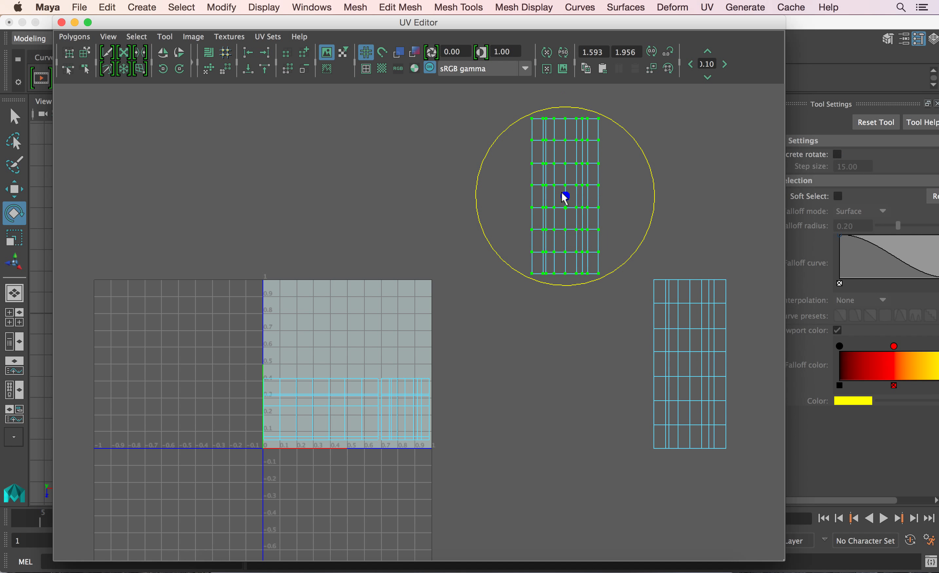
drag(506, 124, 484, 263)
key(w)
drag(565, 197, 355, 342)
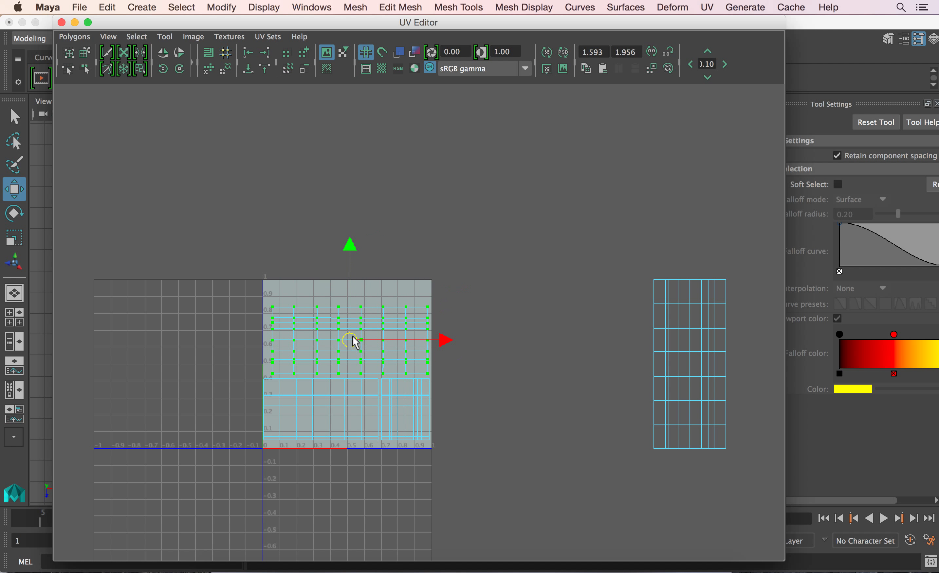
Step: Scale the floor UVs down and fit them against the texture space's edge, just above the wall shells
key(r)
drag(355, 341, 320, 357)
key(w)
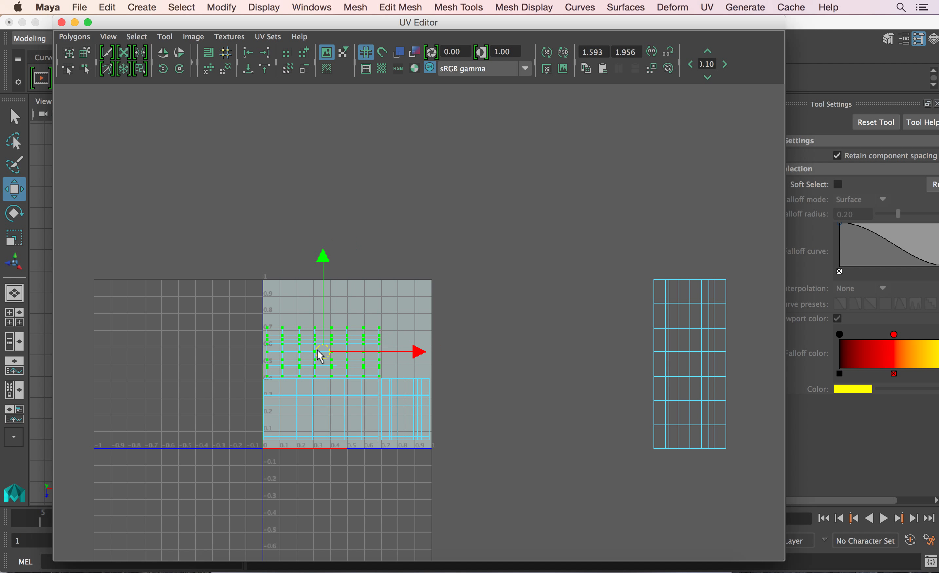
Step: Select the roof shell's UVs, rotate them 90 degrees, scale them down, and move them into the texture space above the floor shell
drag(525, 248, 761, 508)
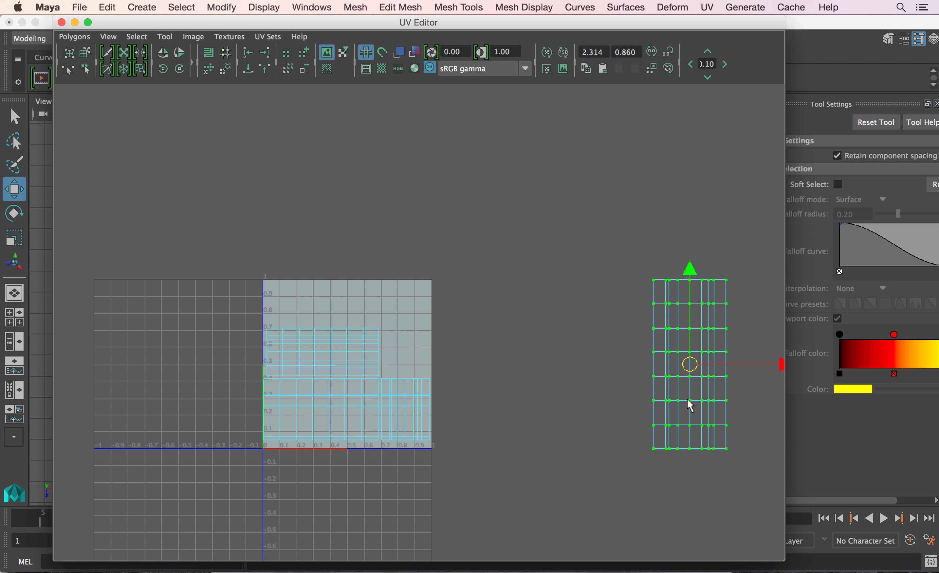
key(e)
drag(637, 291, 608, 421)
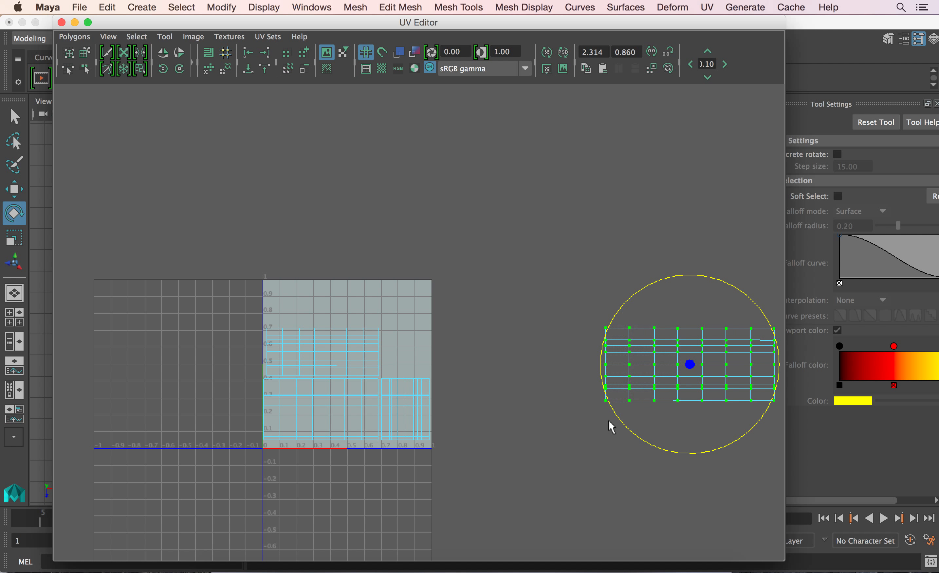
key(r)
drag(690, 370, 346, 301)
key(w)
Step: Select the roof and floor shells' UVs together and scale them to fit the texture space above the wall shells
key(r)
drag(208, 232, 409, 378)
drag(326, 326, 319, 329)
key(w)
alt+right_drag(284, 344, 716, 385)
alt+middle_drag(570, 385, 693, 300)
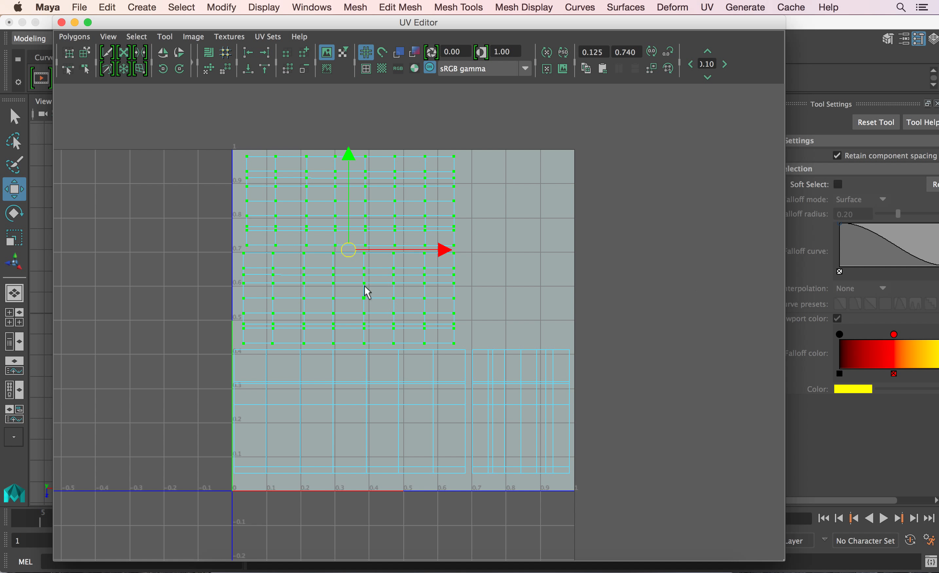
key(r)
drag(350, 262, 348, 258)
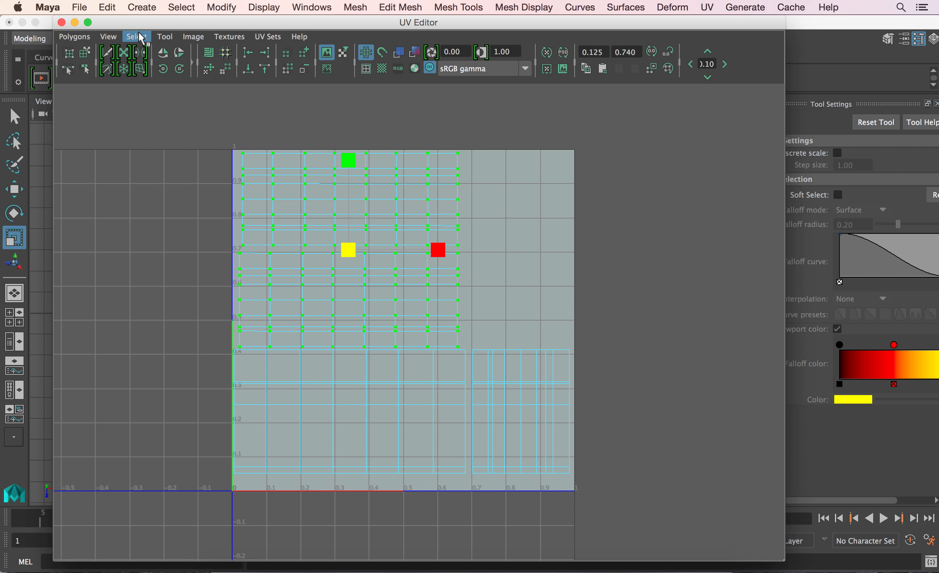
Step: Move the UV Editor aside and select the whole wall mesh in object mode in the perspective view
drag(138, 25, 605, 30)
key(space)
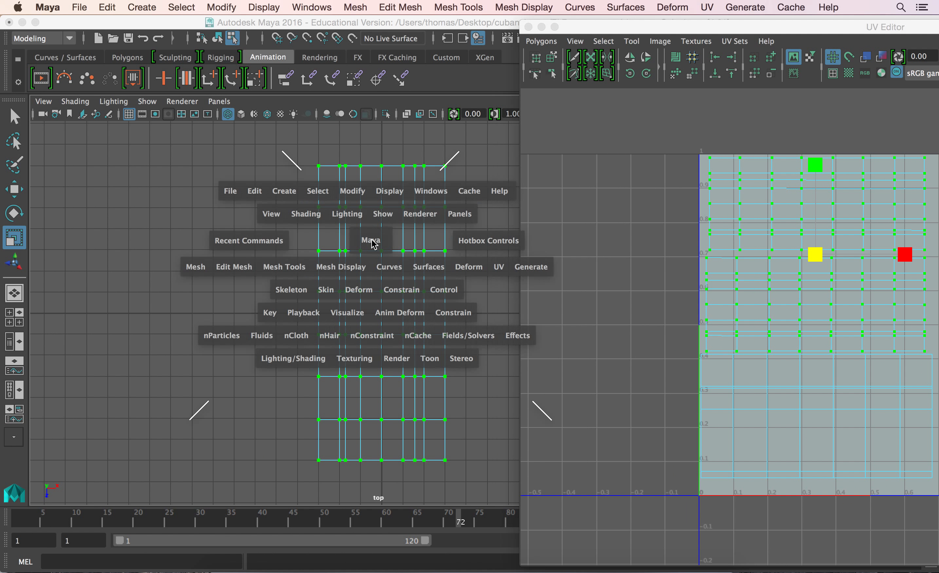
key(space)
alt+middle_drag(407, 240, 298, 274)
alt+drag(293, 258, 291, 237)
right_drag(310, 216, 361, 195)
click(287, 313)
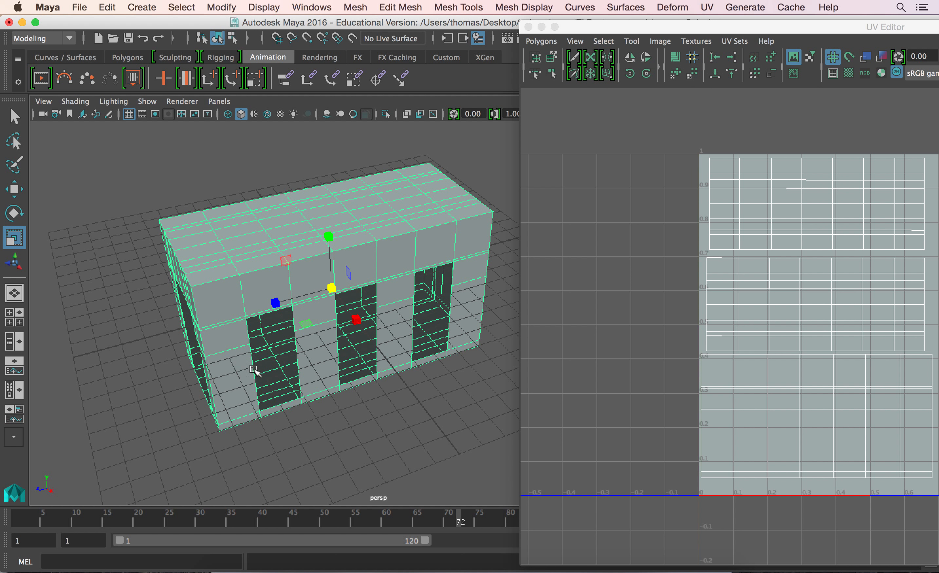
mouse_move(240, 385)
alt+mouse_down()
mouse_move(231, 378)
mouse_move(247, 365)
mouse_move(230, 369)
alt+mouse_up()
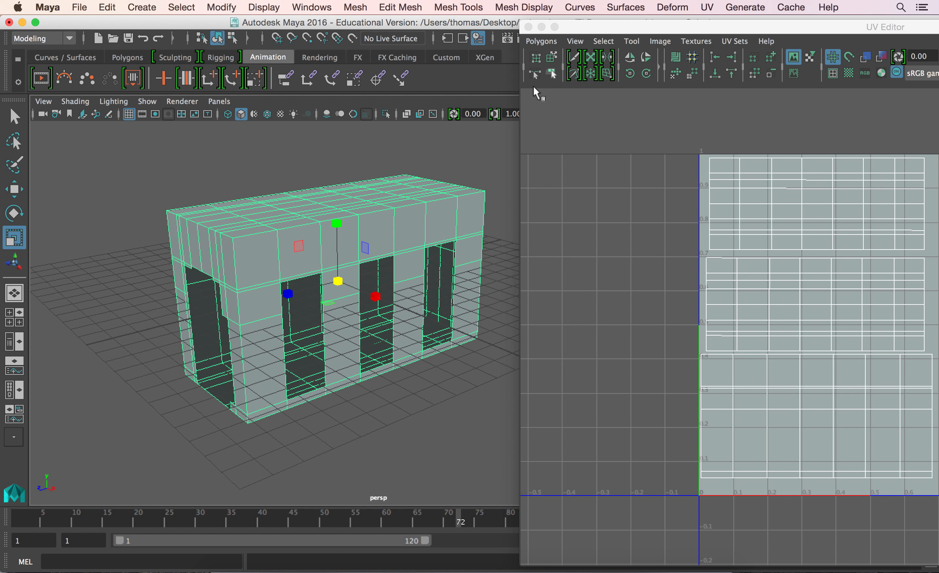
right_drag(411, 210, 389, 233)
click(487, 150)
click(395, 206)
Step: Bring the UV Editor back and set up a UV Snapshot at 1200 by 1200 in JPEG format
drag(604, 27, 263, 9)
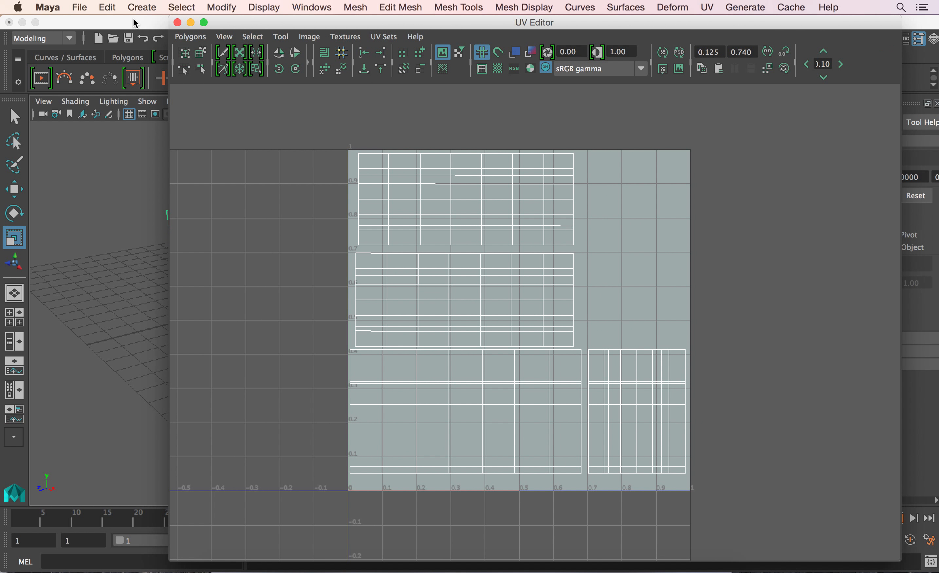
click(185, 37)
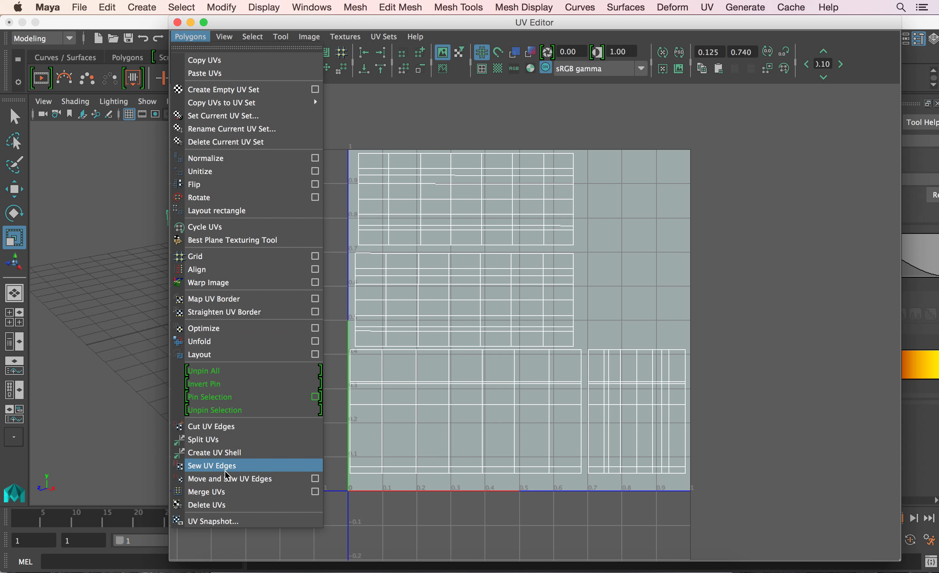
click(261, 522)
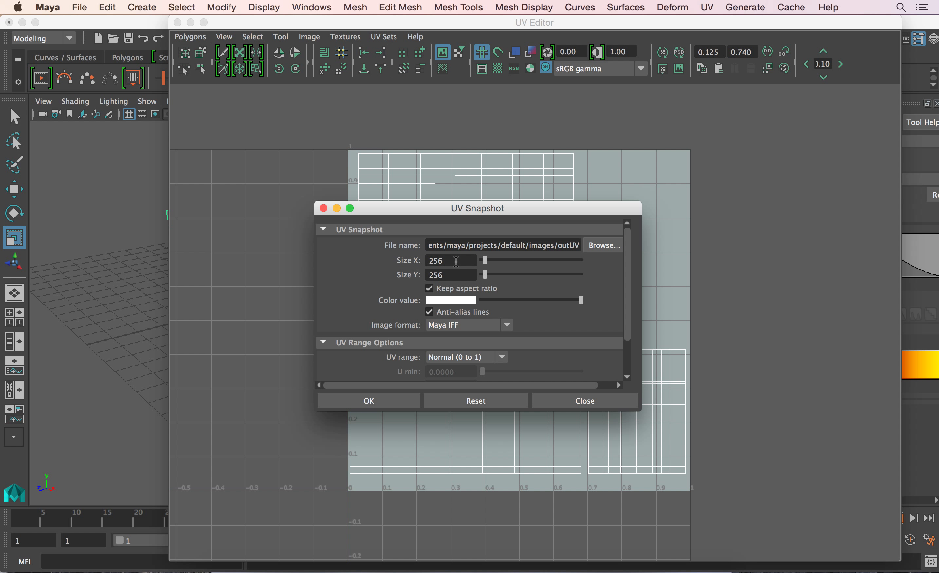
text(00)
click(465, 276)
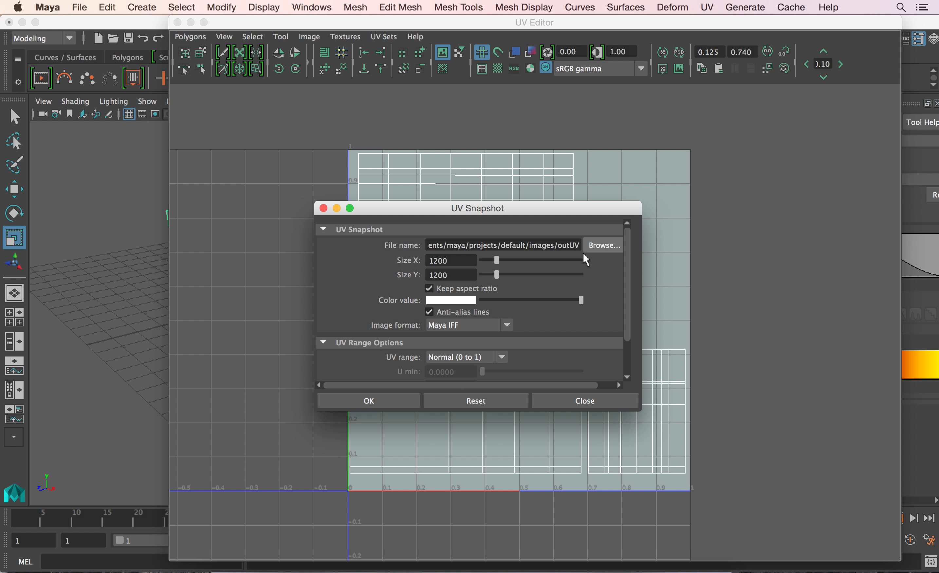
click(504, 324)
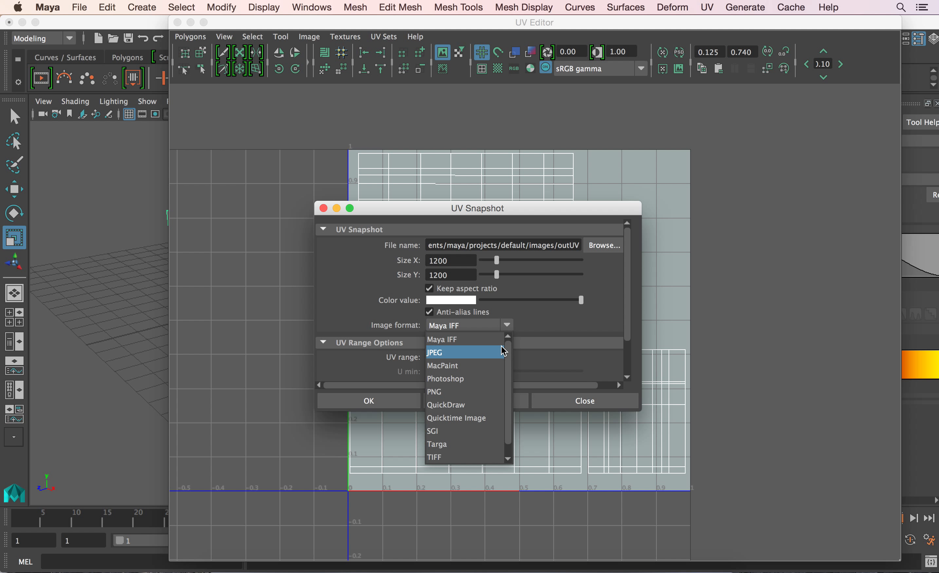
click(501, 352)
Step: Browse to the cuban_house folder on the Desktop as the UV snapshot's save location
click(604, 245)
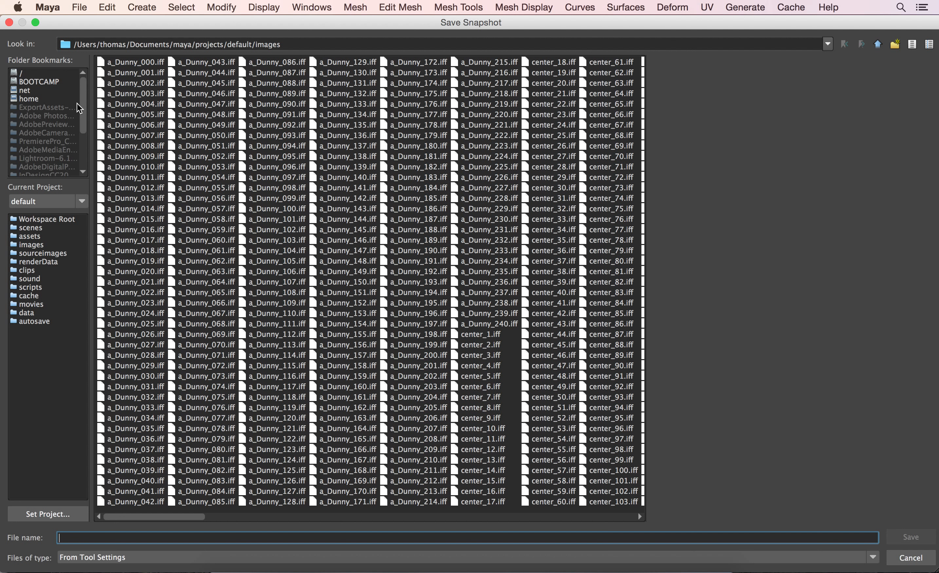
scroll(79, 116, down, 3)
click(53, 141)
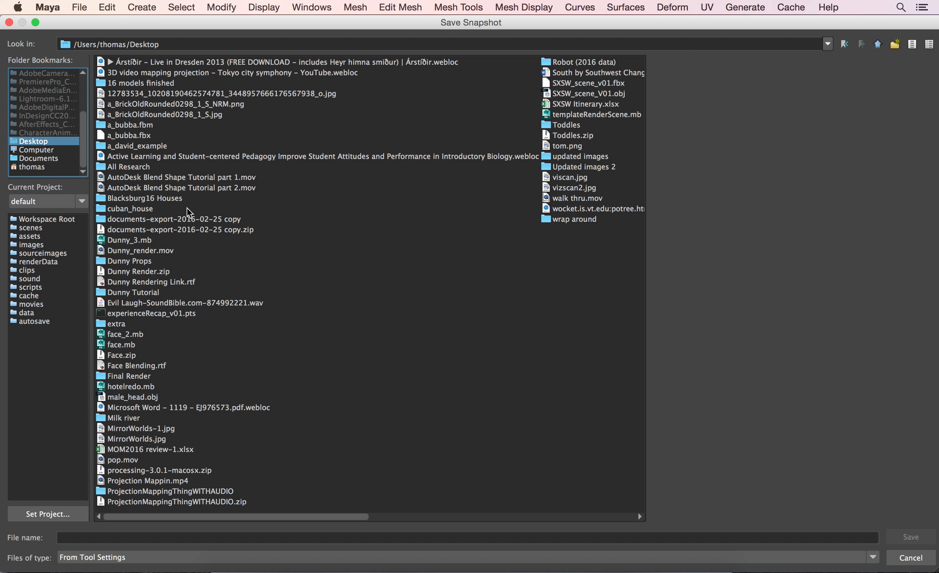
double_click(103, 211)
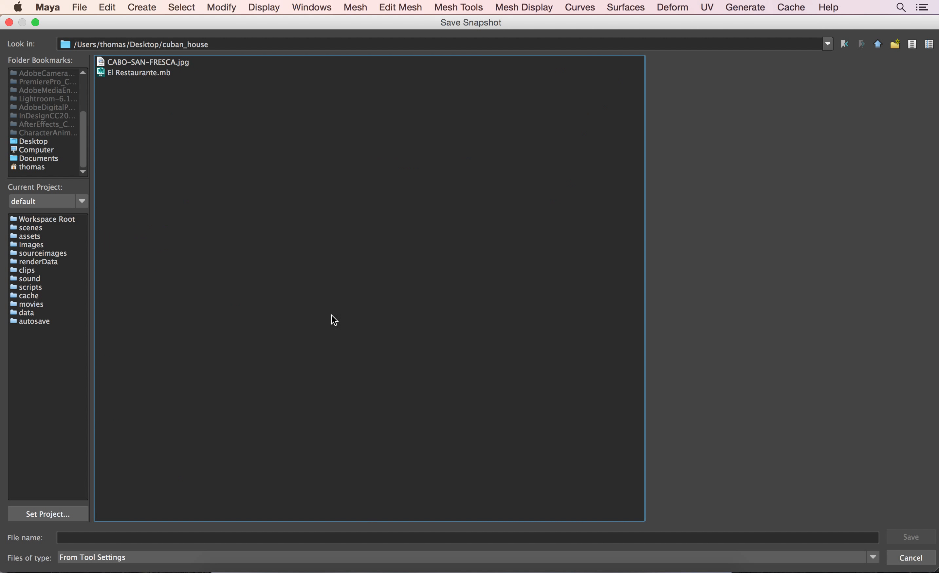
Step: Name the snapshot file main_house, save the file choice, and export the UV snapshot
click(333, 537)
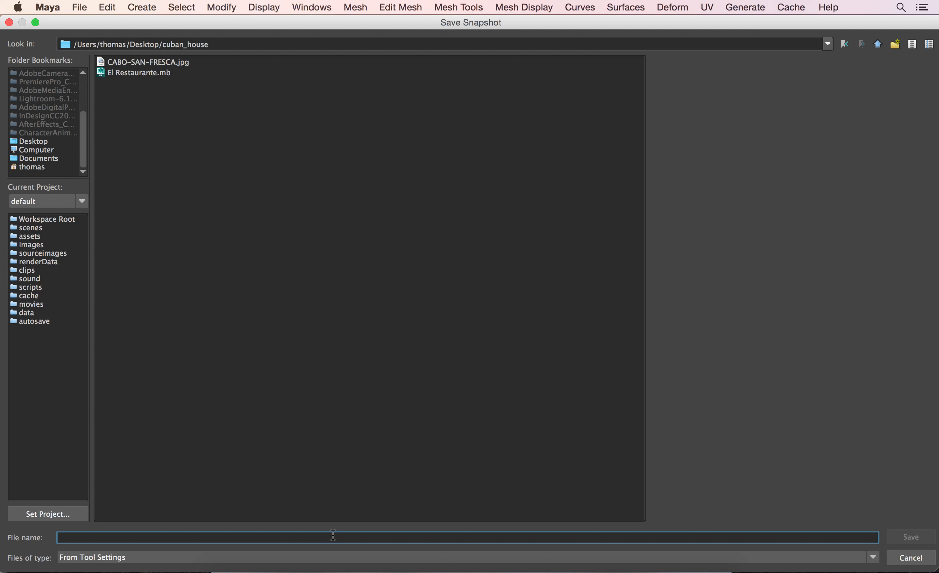
text(MAIN)
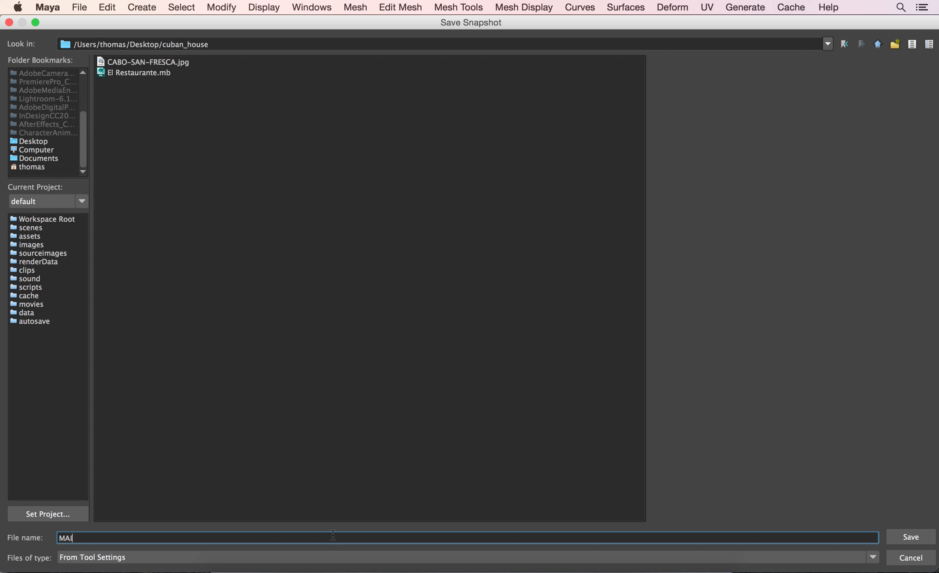
key(BackSpace)
key(BackSpace)
key(BackSpace)
key(BackSpace)
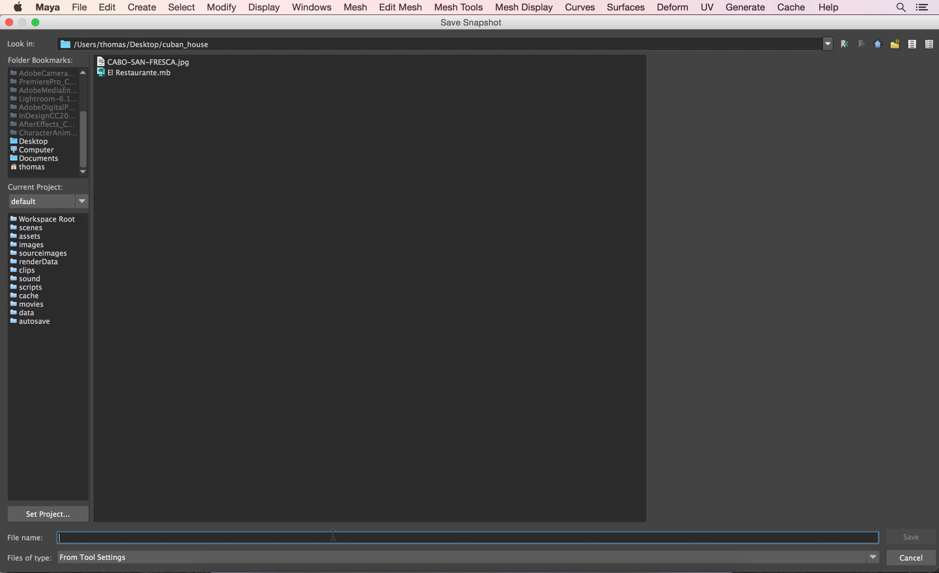
text(main_house)
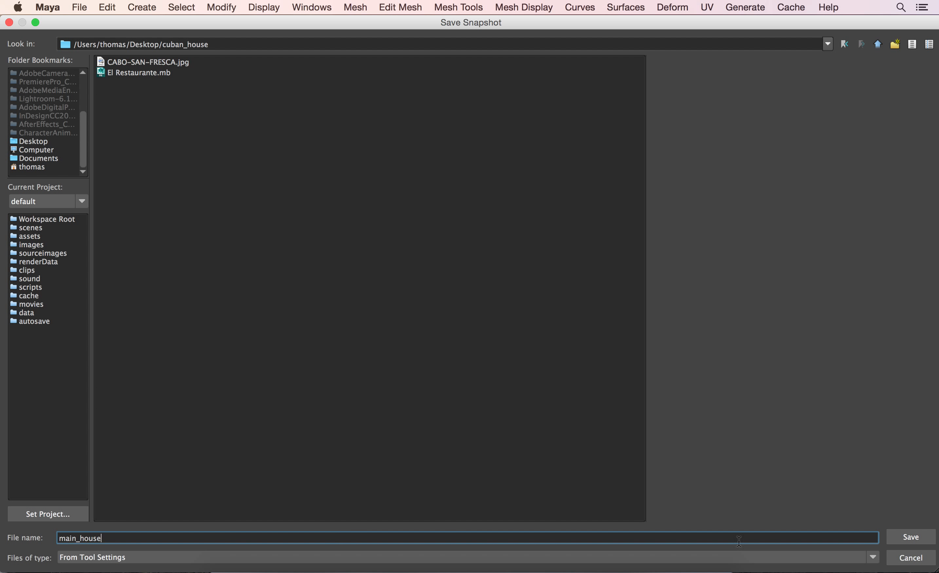
click(912, 538)
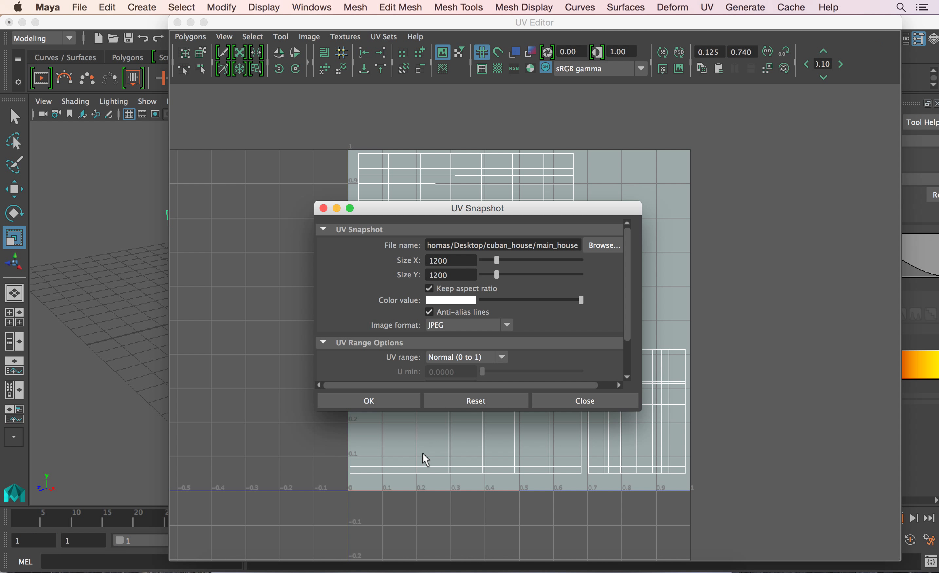
click(384, 398)
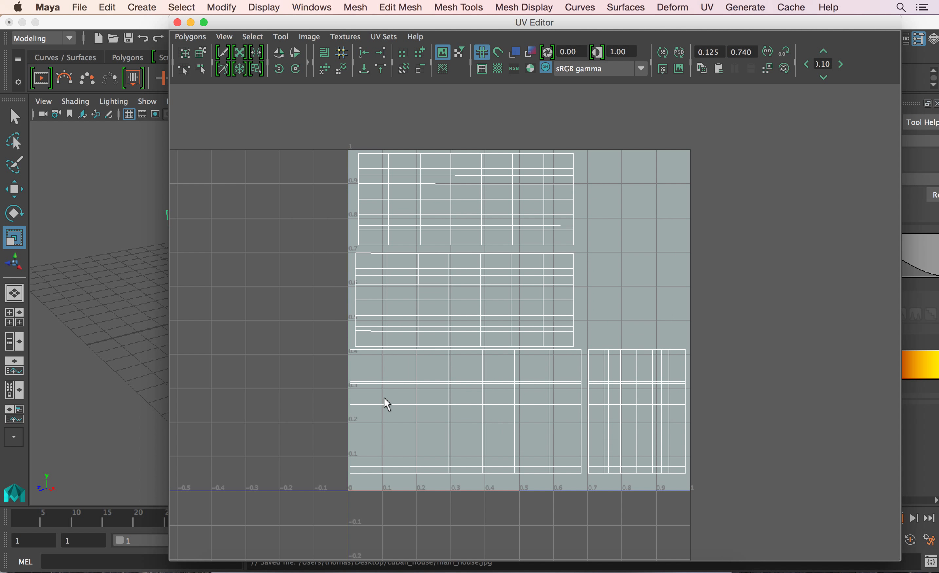